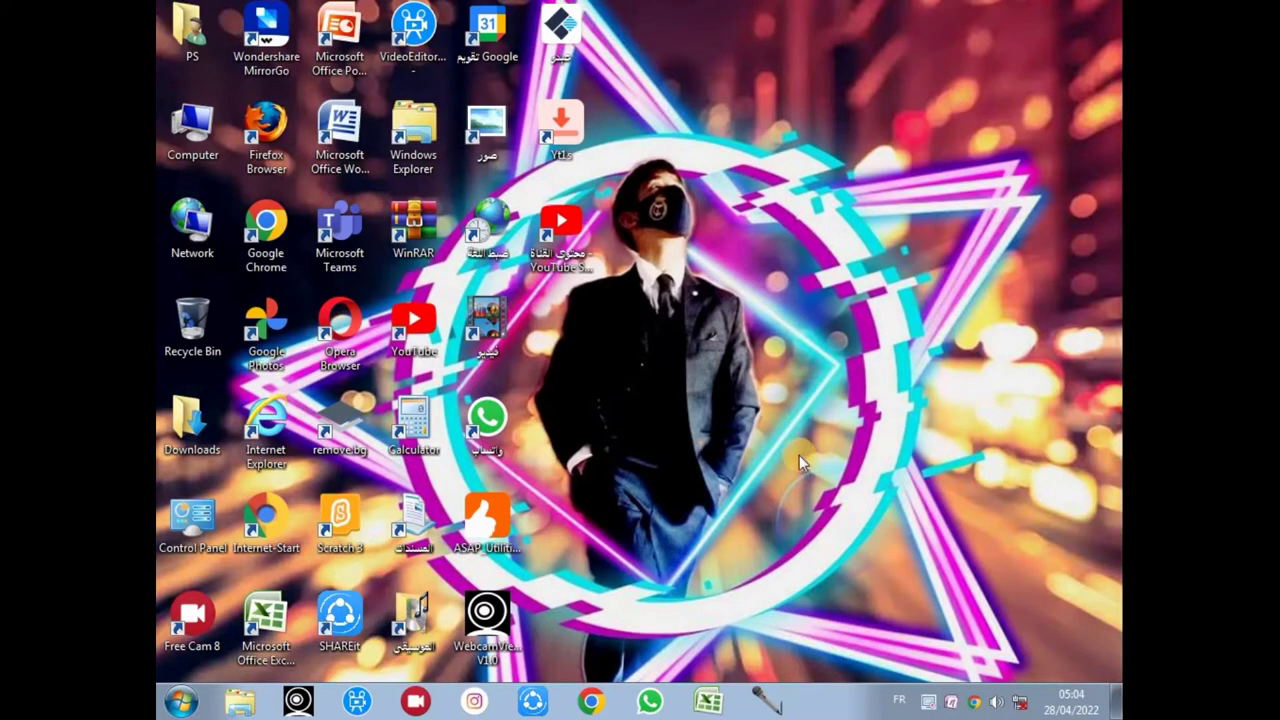
# Open the Control Panel and maximize its window.
pyautogui.click(182, 702)
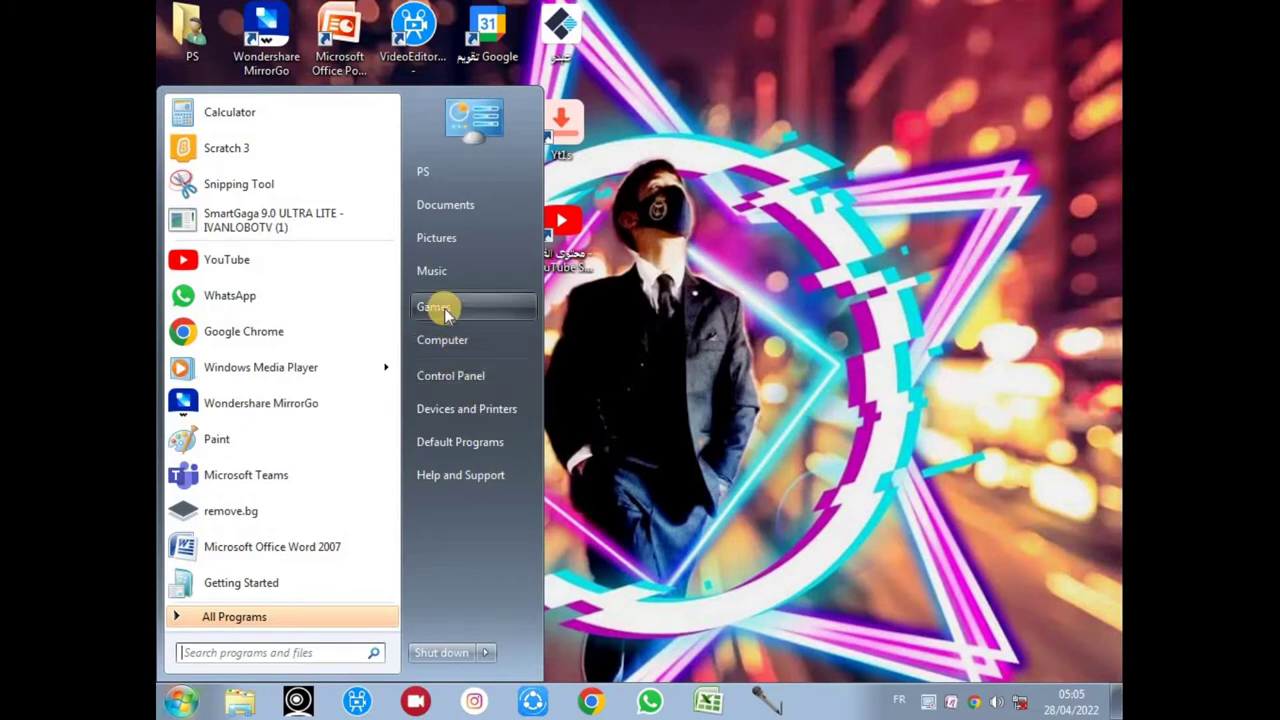
pyautogui.click(447, 378)
pyautogui.press('super+Down')
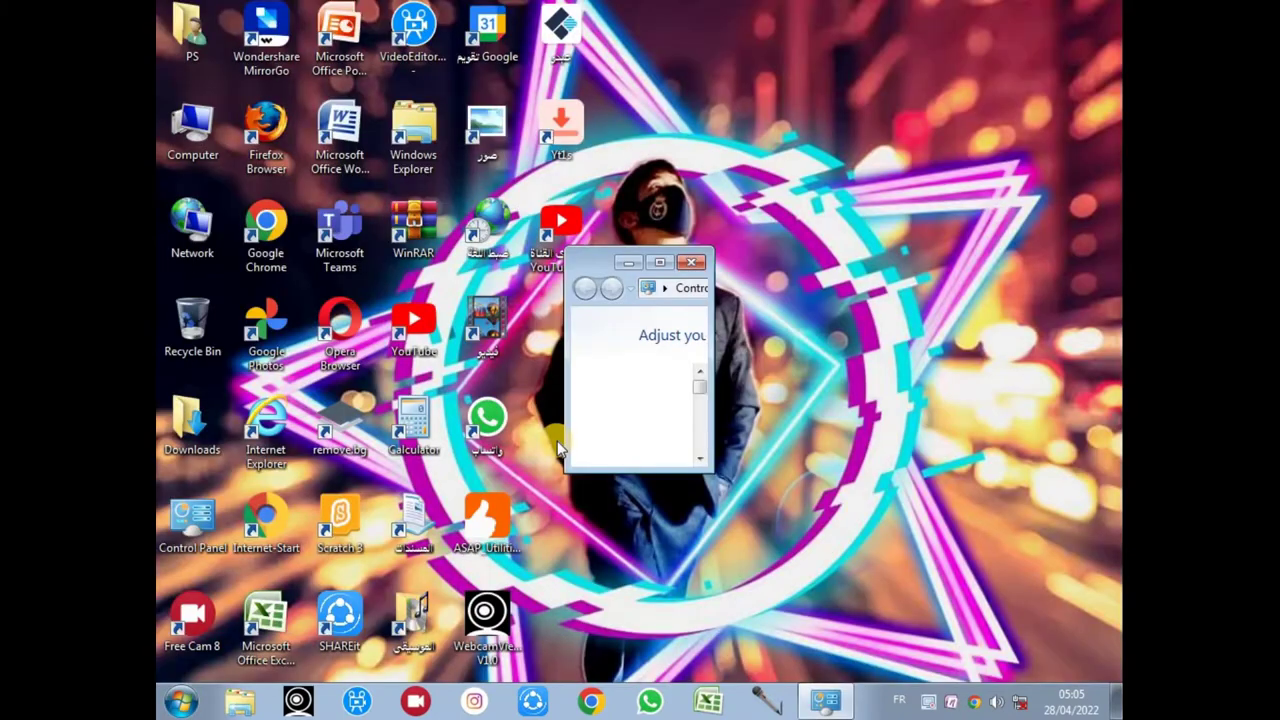
pyautogui.click(657, 263)
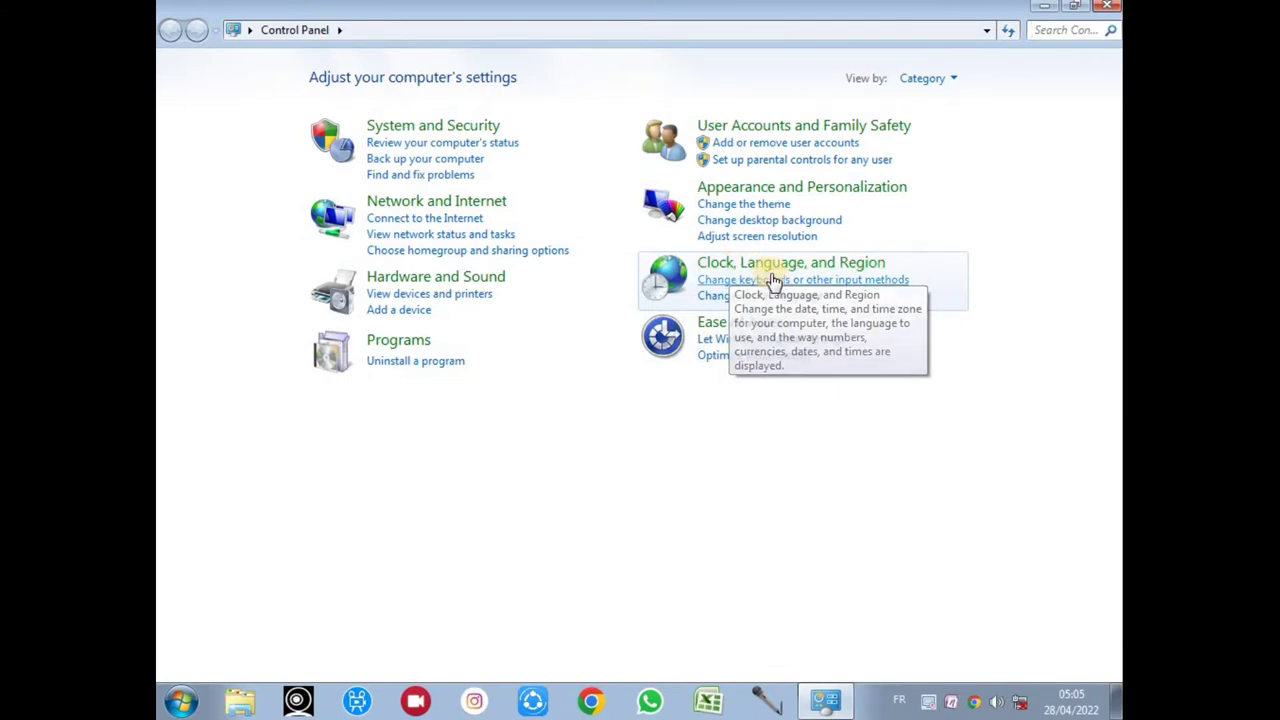
# Open the Keyboards and Languages settings of Region and Language from the Clock, Language, and Region category.
pyautogui.click(886, 266)
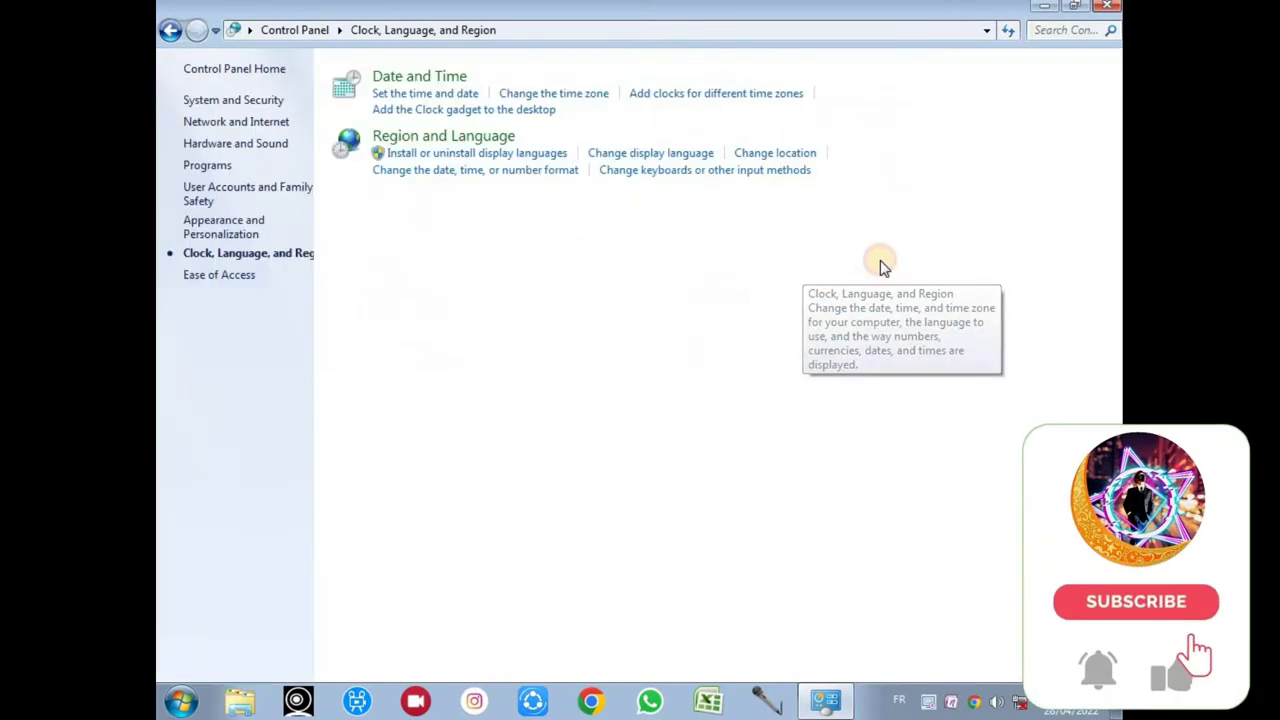
pyautogui.click(466, 136)
pyautogui.click(613, 146)
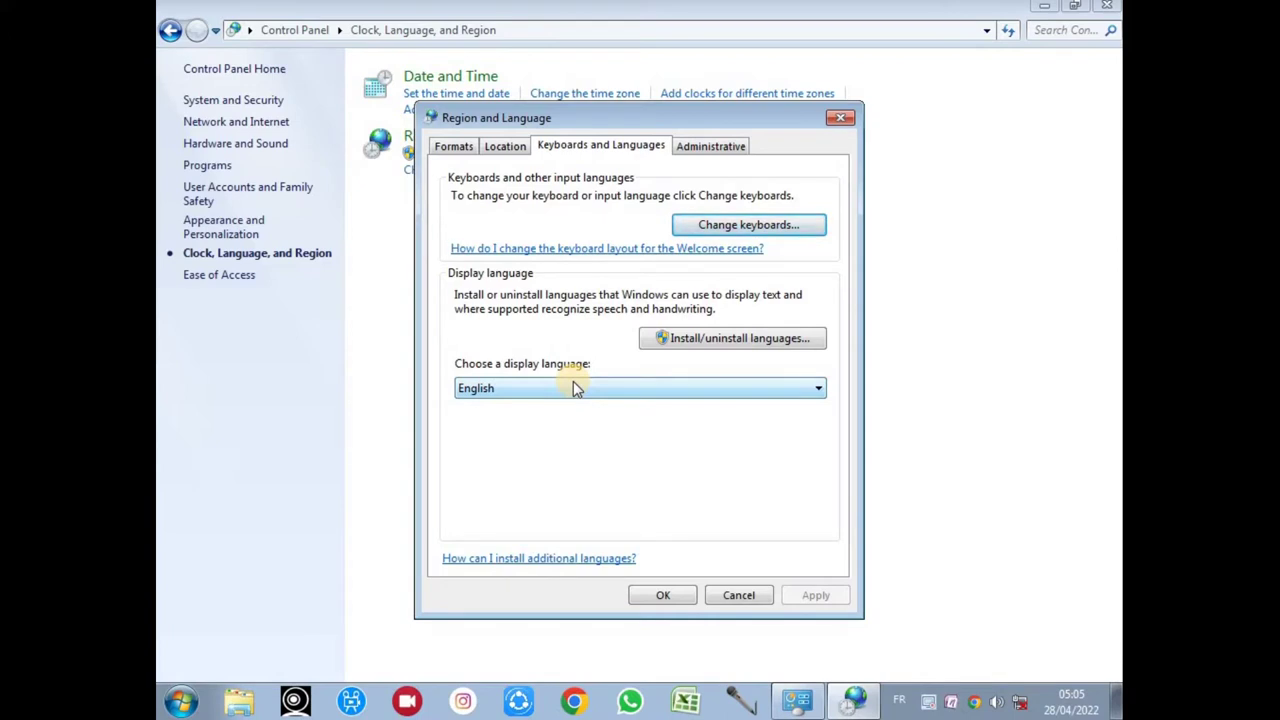
# Start installing display languages with Windows Update as the install method, and maximize the Windows Update window.
pyautogui.click(679, 340)
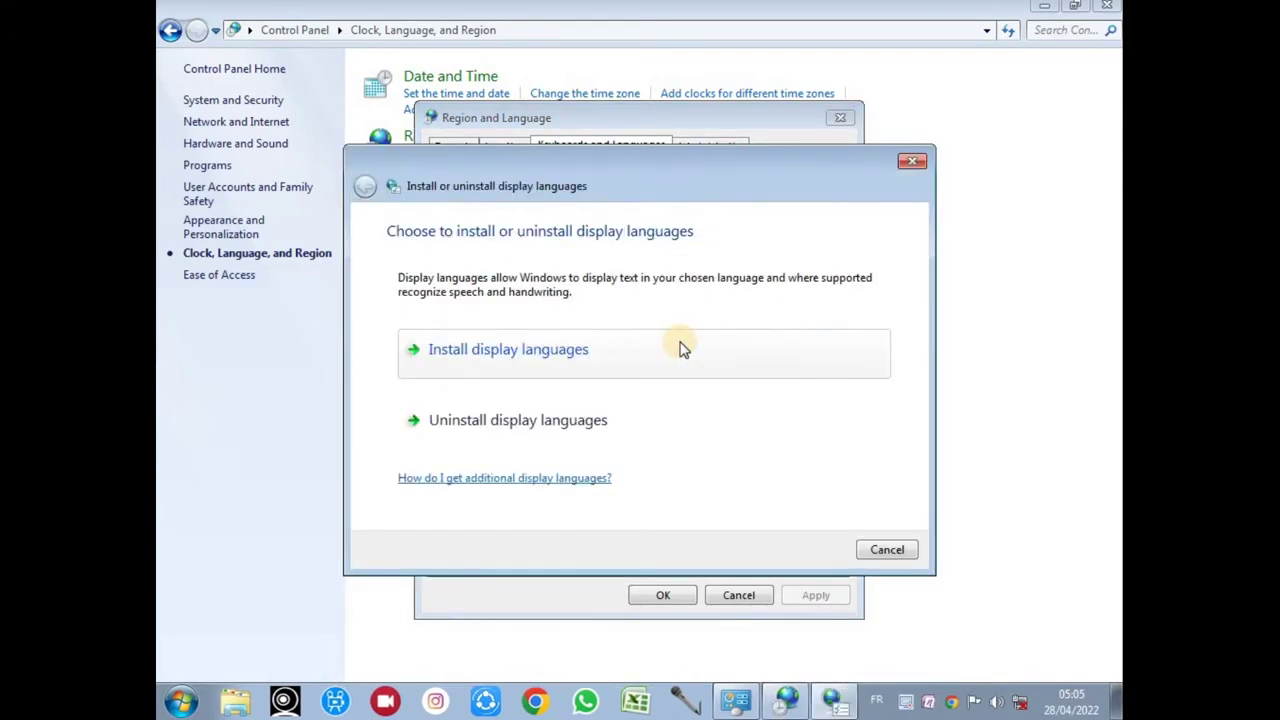
pyautogui.click(911, 162)
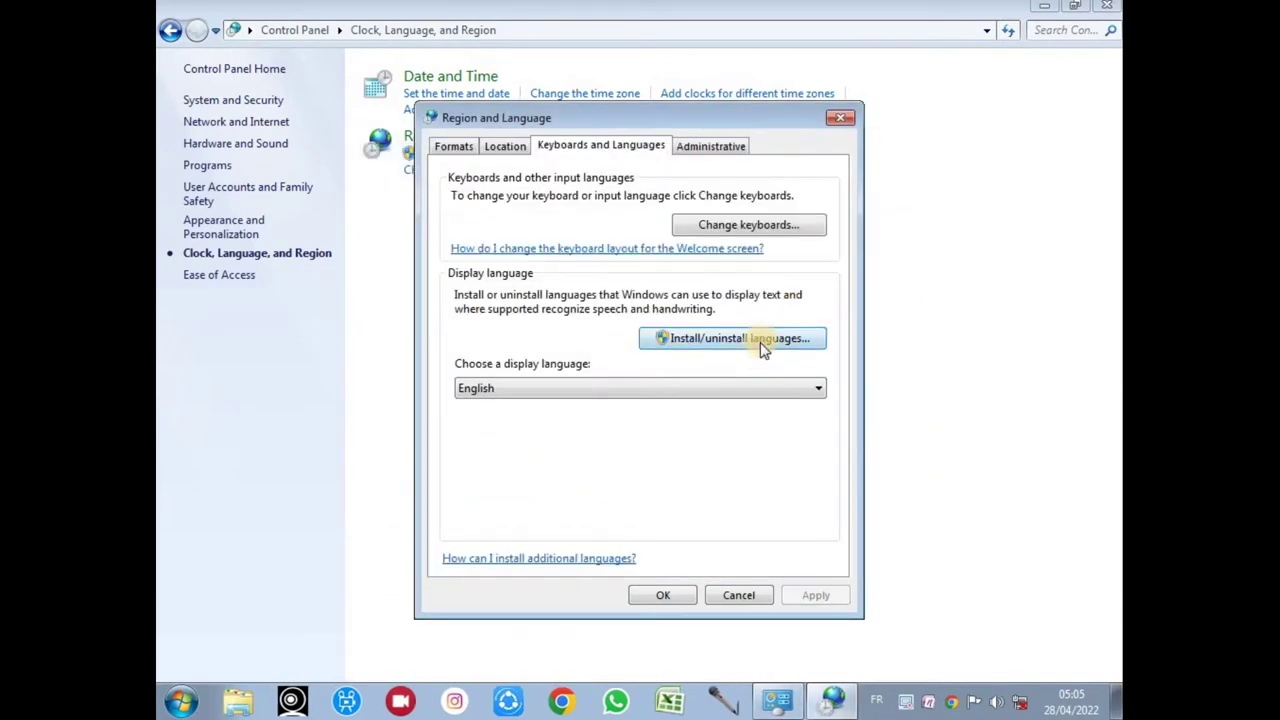
pyautogui.click(776, 340)
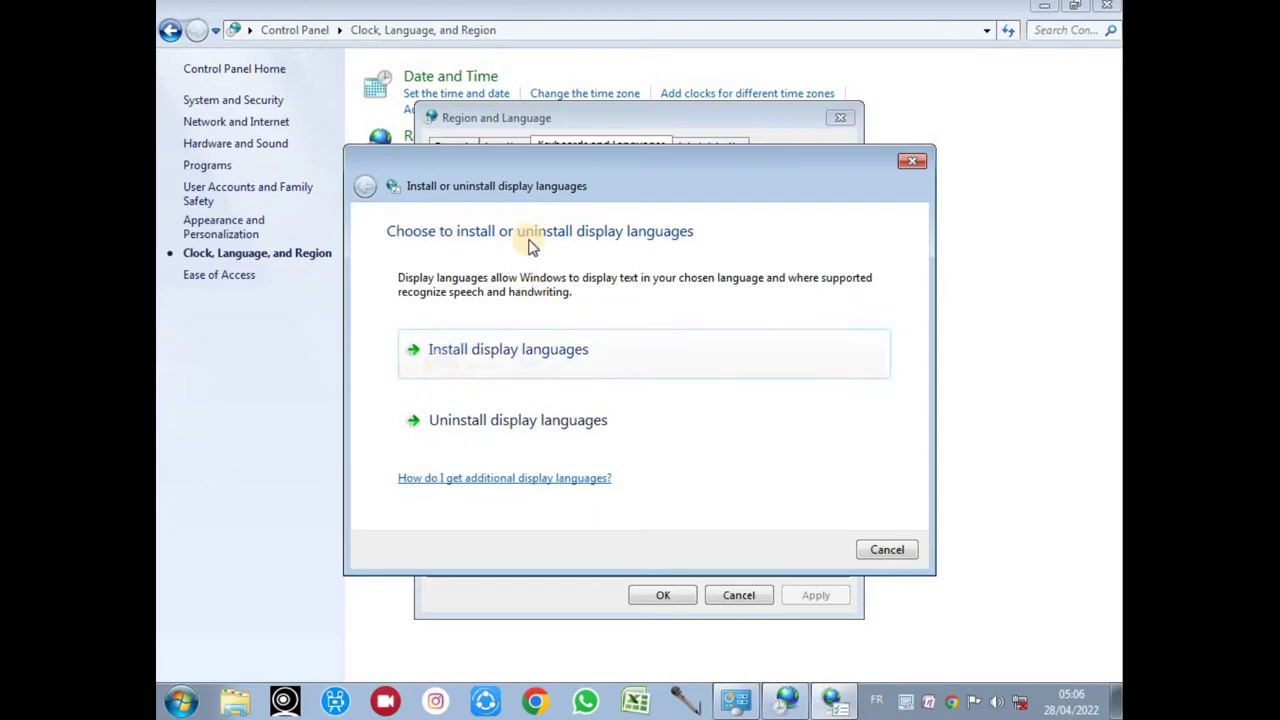
pyautogui.moveTo(534, 180)
pyautogui.mouseDown()
pyautogui.moveTo(380, 261)
pyautogui.moveTo(597, 206)
pyautogui.moveTo(518, 179)
pyautogui.mouseUp()
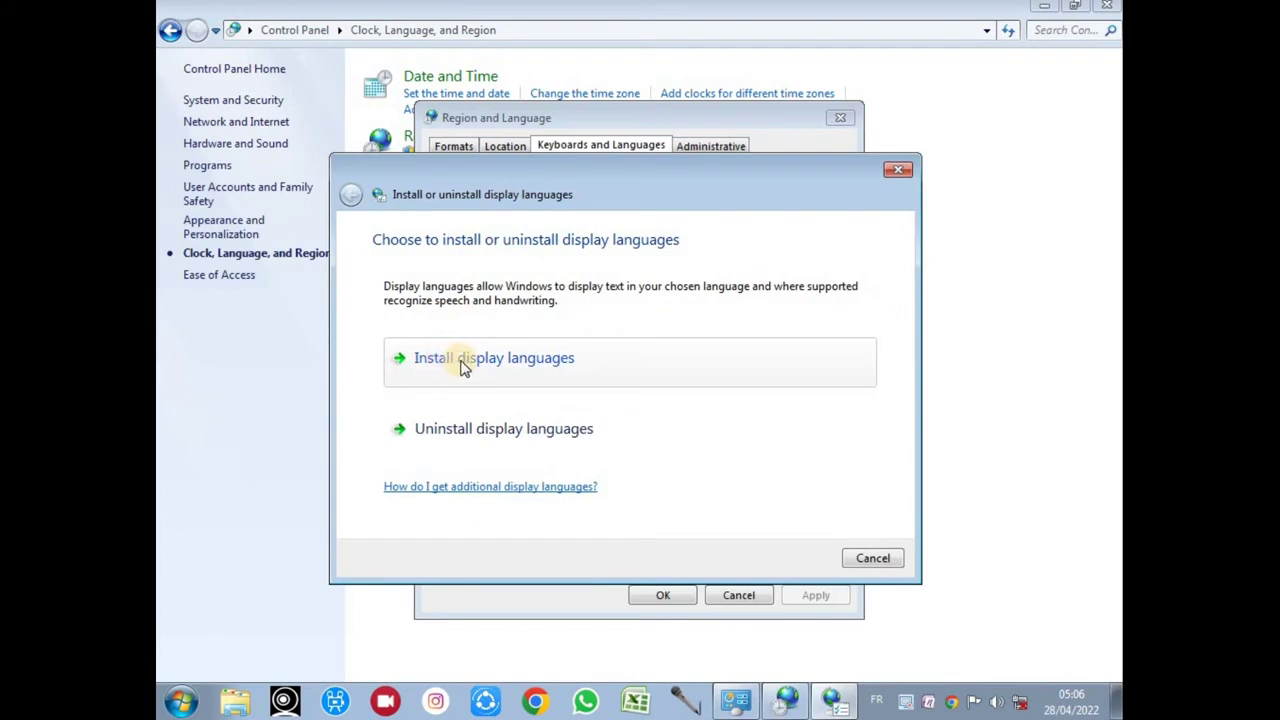
pyautogui.click(551, 369)
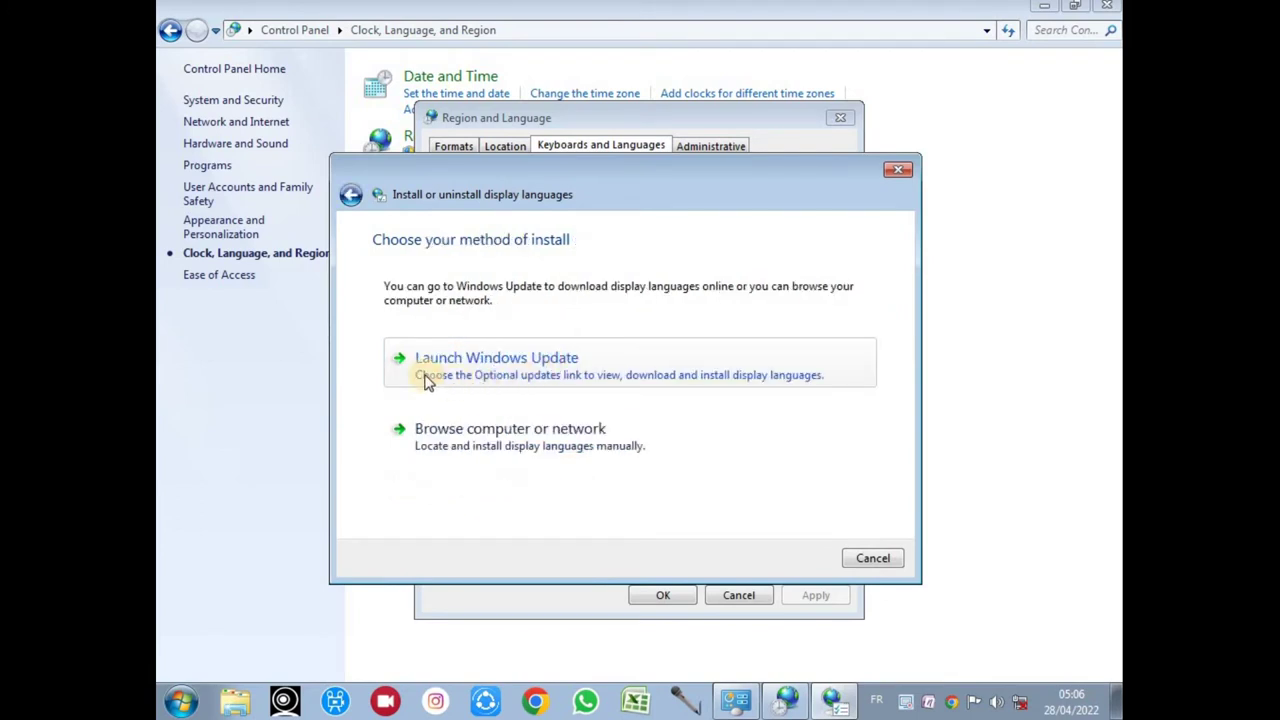
pyautogui.click(500, 362)
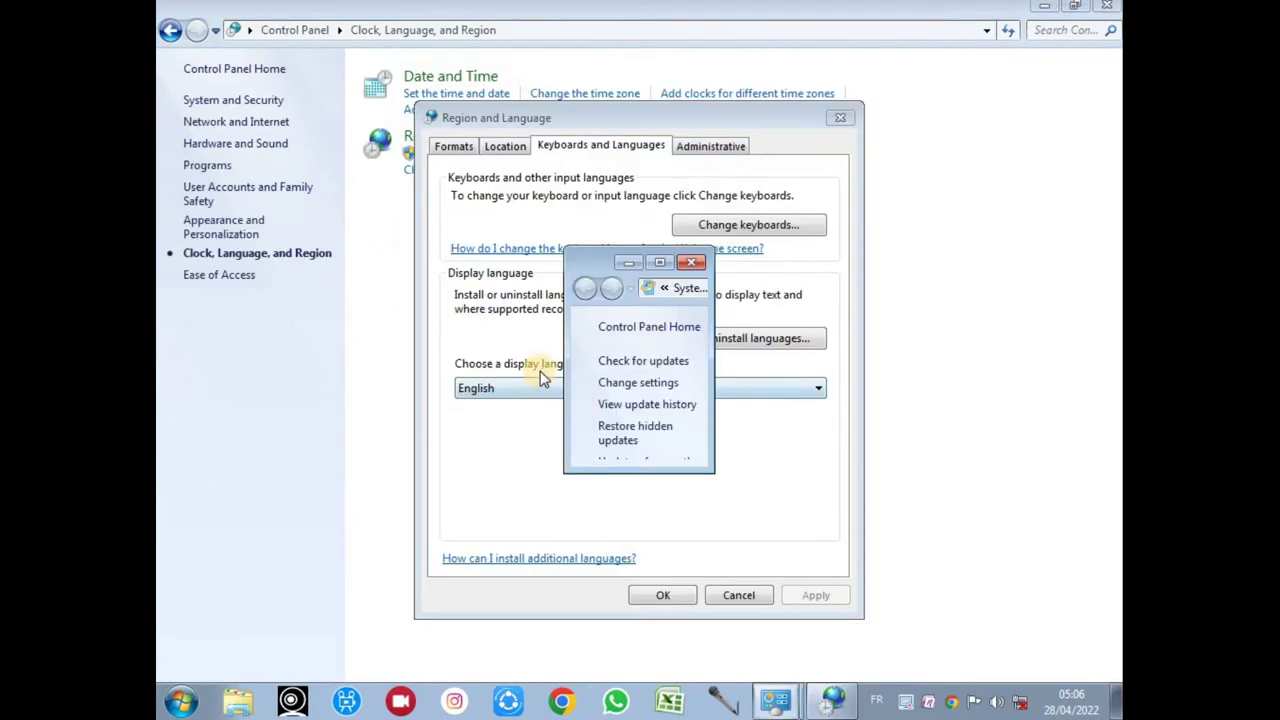
pyautogui.click(655, 264)
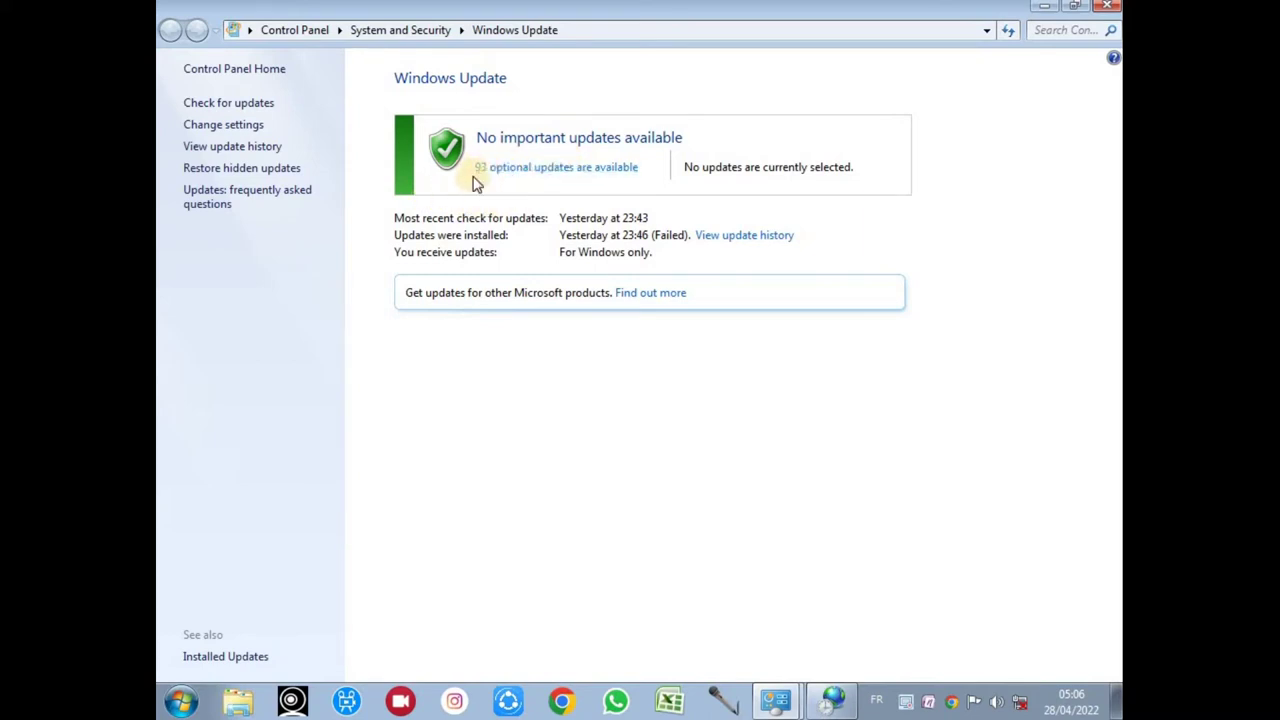
# Open the available optional updates and look through the Windows 7 Language Packs group.
pyautogui.click(530, 172)
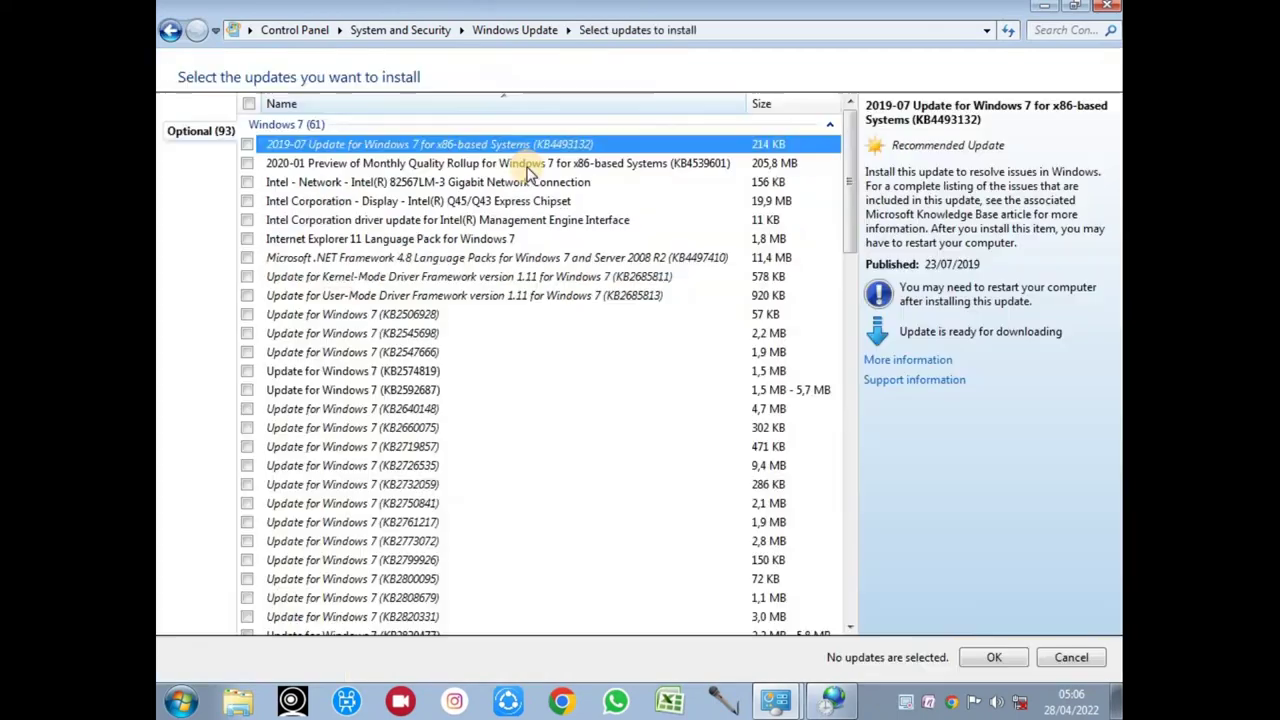
pyautogui.scroll(-20, 512, 275)
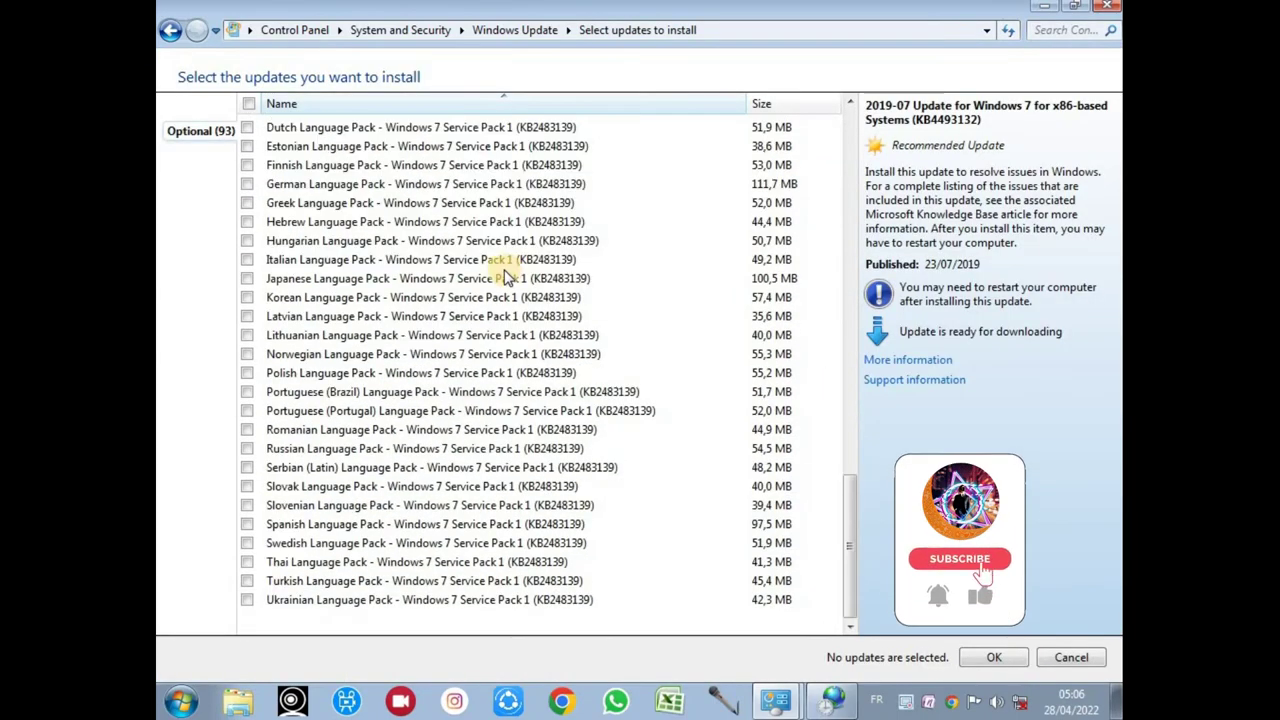
pyautogui.scroll(3, 505, 275)
pyautogui.scroll(-3, 497, 268)
pyautogui.scroll(3, 497, 268)
pyautogui.scroll(-3, 497, 268)
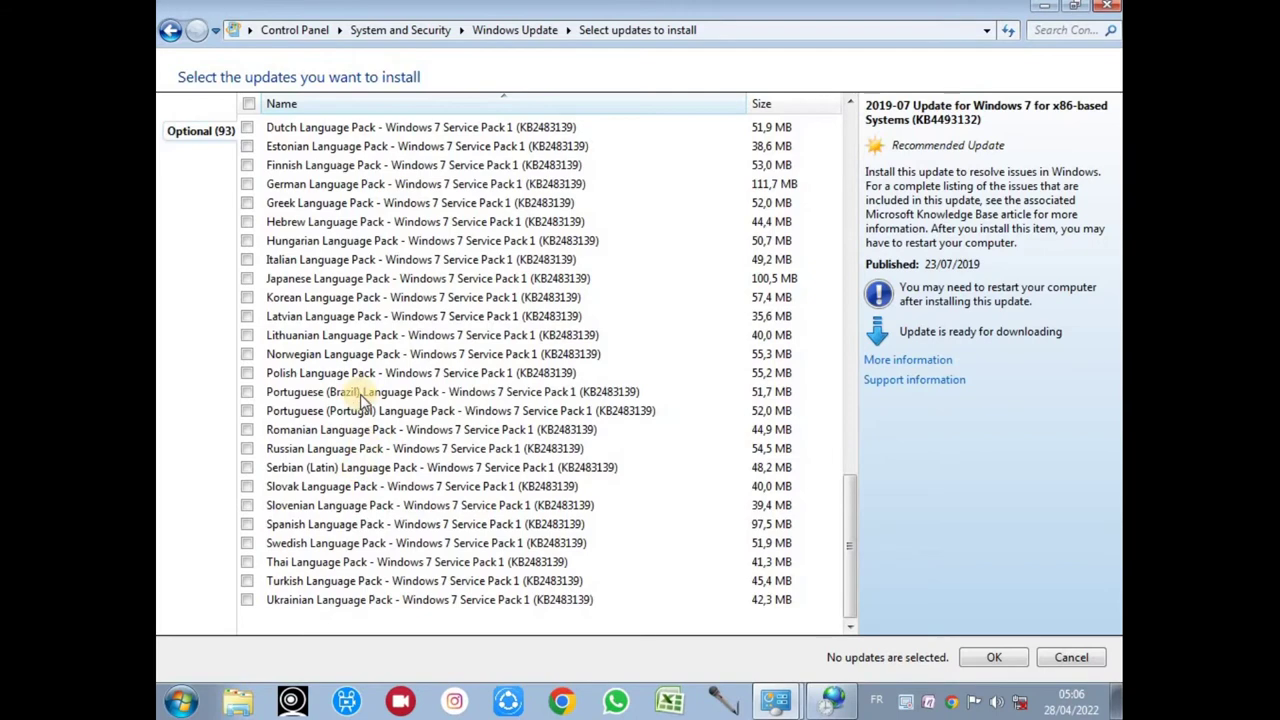
pyautogui.scroll(7, 362, 394)
pyautogui.scroll(-7, 363, 396)
pyautogui.scroll(7, 366, 408)
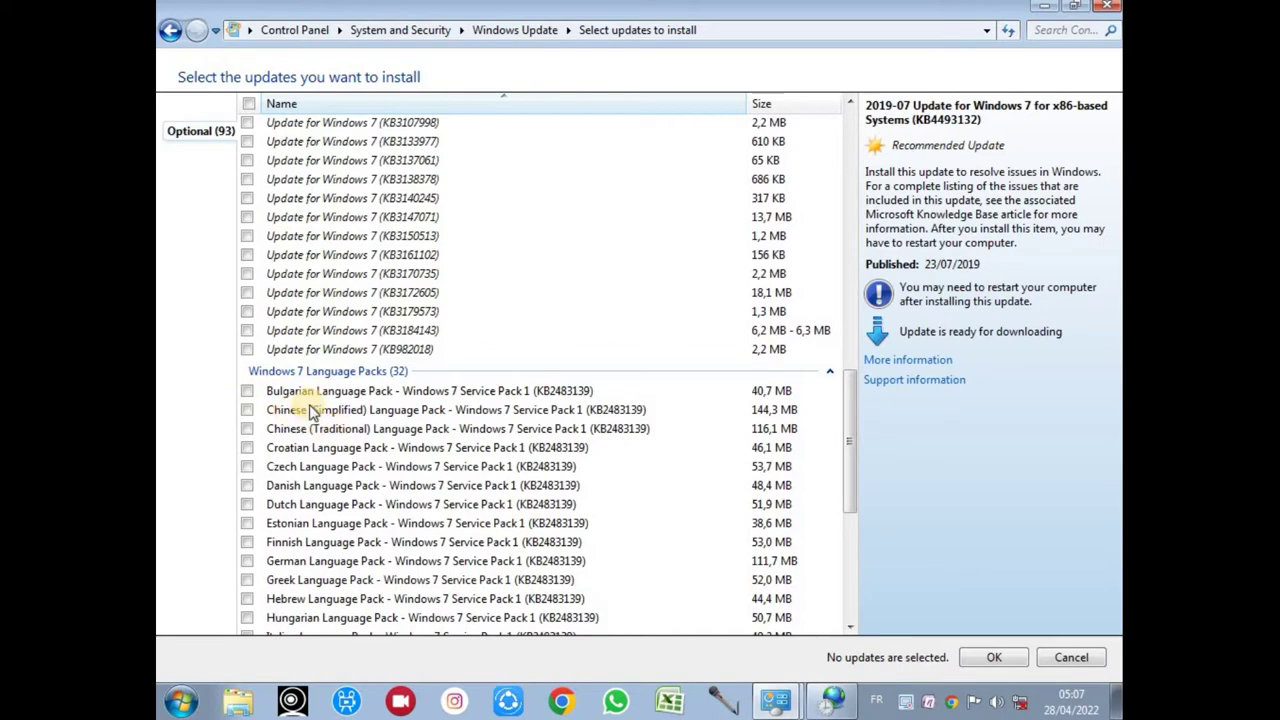
pyautogui.scroll(-7, 343, 451)
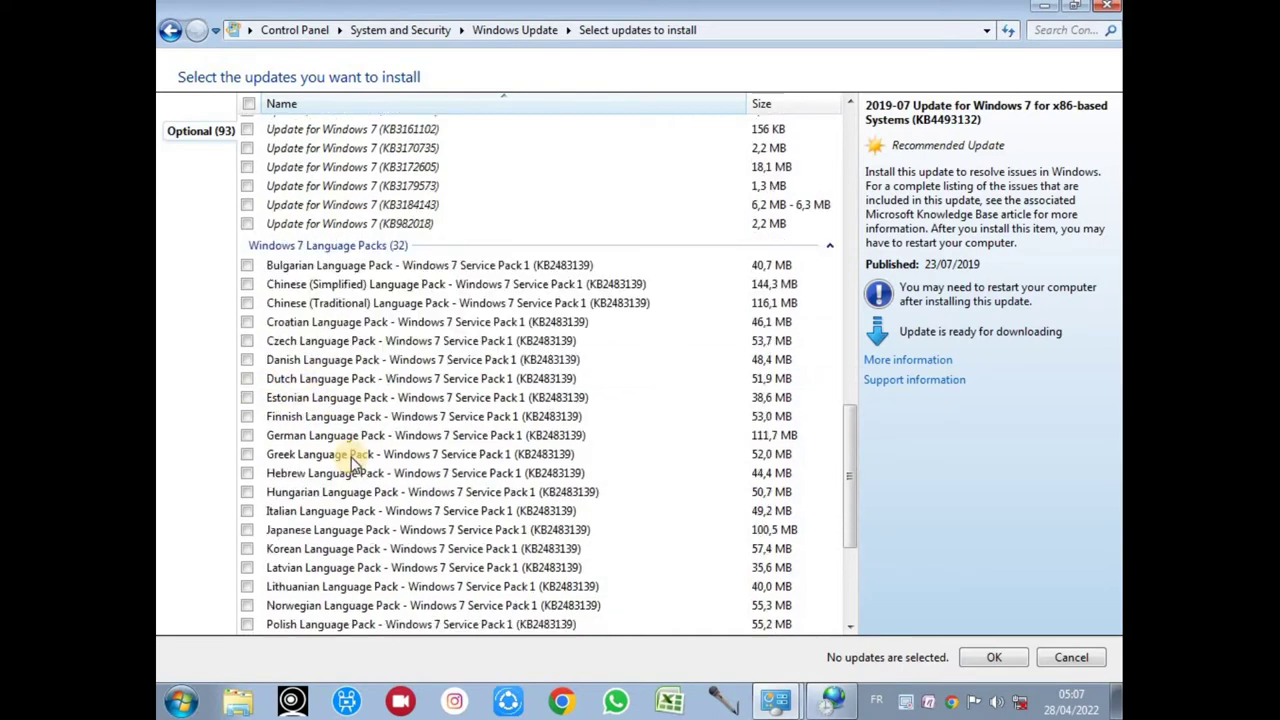
pyautogui.scroll(5, 261, 430)
pyautogui.scroll(-1, 262, 422)
pyautogui.scroll(-4, 297, 463)
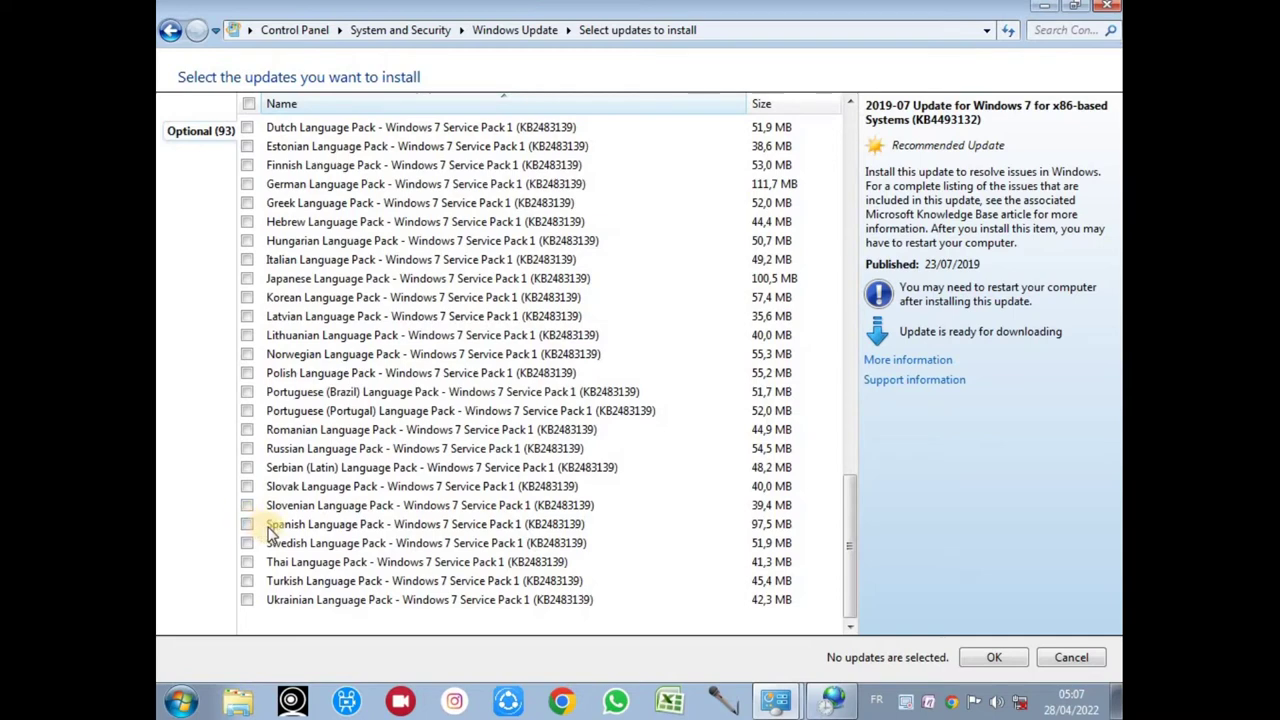
pyautogui.scroll(4, 395, 372)
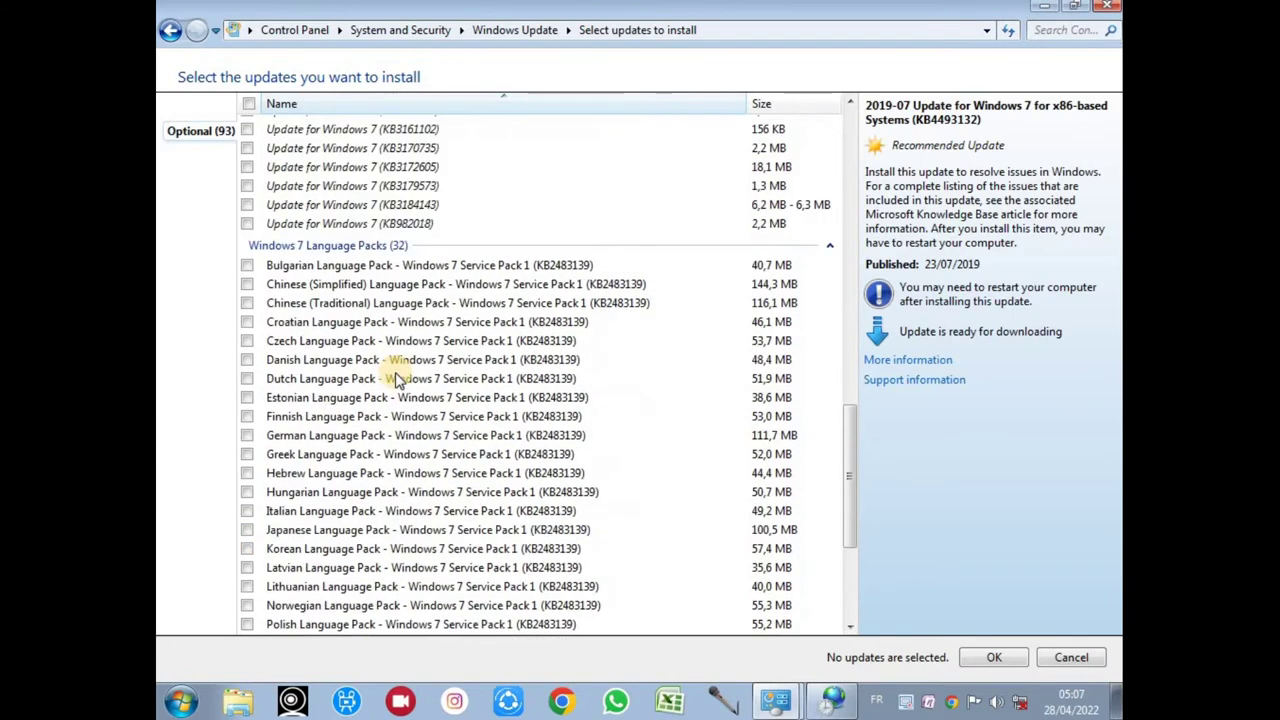
pyautogui.scroll(-4, 300, 390)
pyautogui.scroll(4, 286, 409)
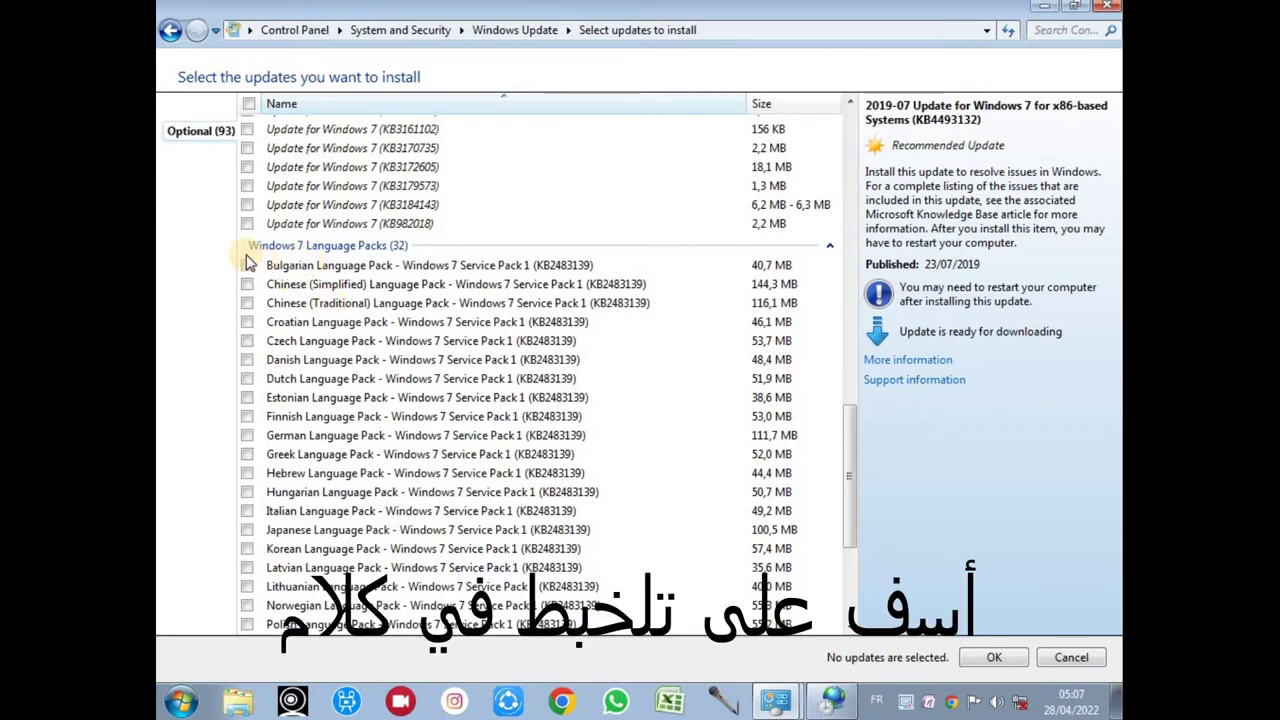
pyautogui.scroll(-4, 290, 390)
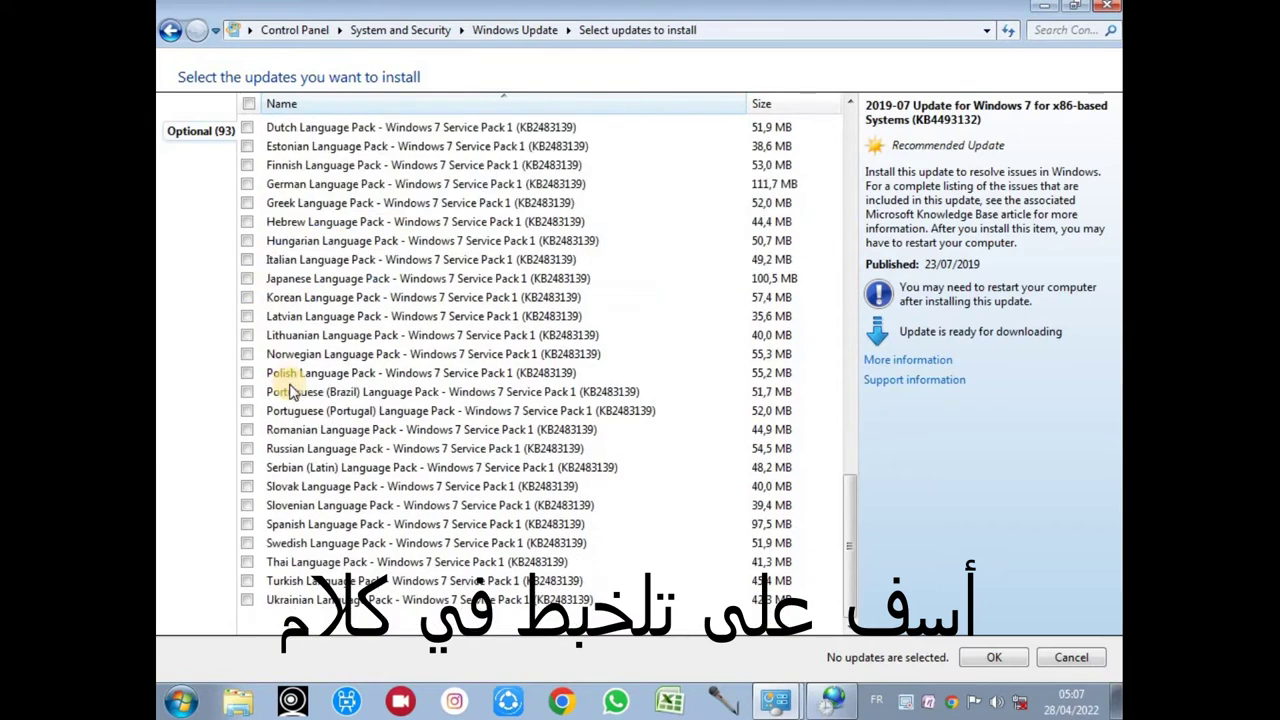
# Select the Spanish Language Pack for Windows 7 Service Pack 1 and try to install it.
pyautogui.click(248, 525)
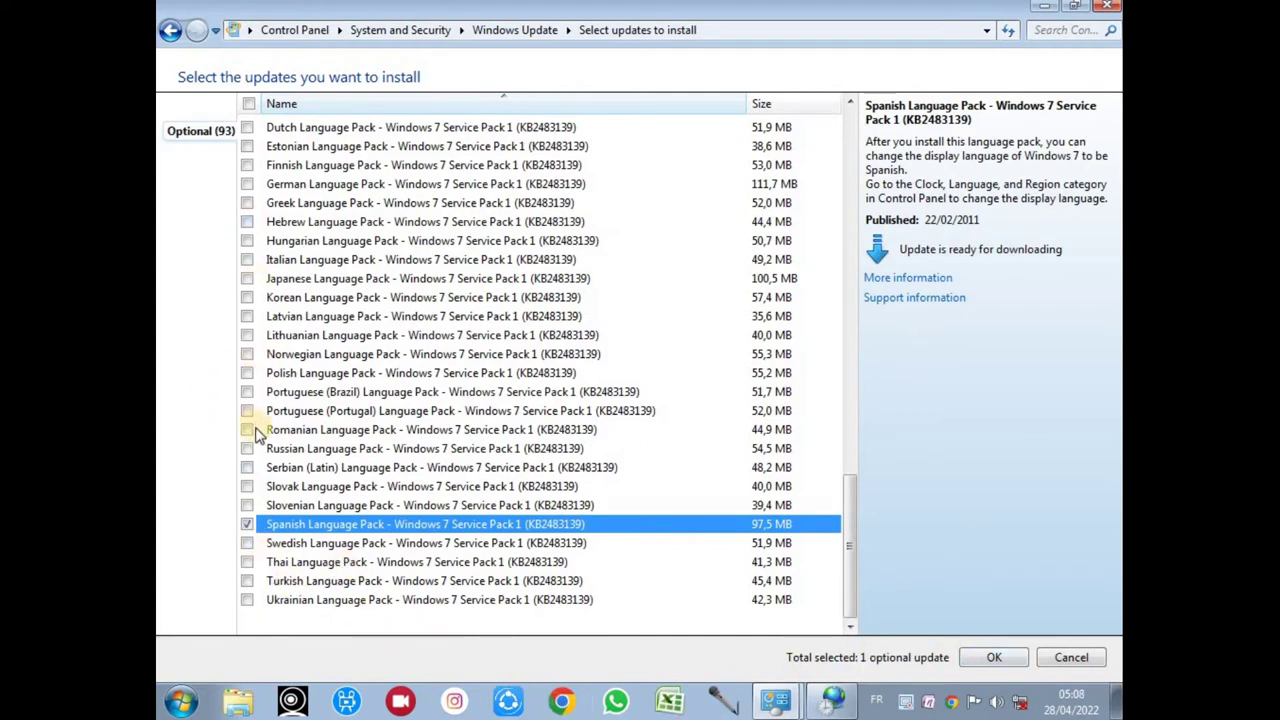
pyautogui.click(980, 657)
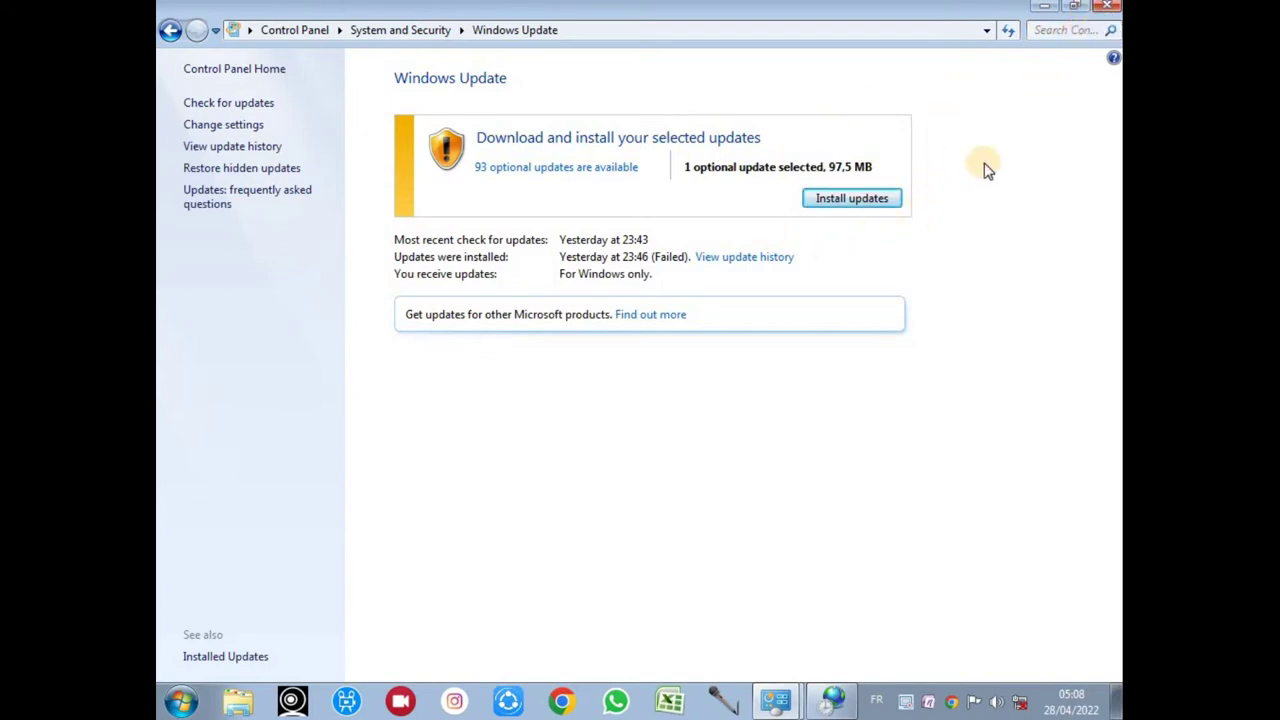
pyautogui.click(829, 200)
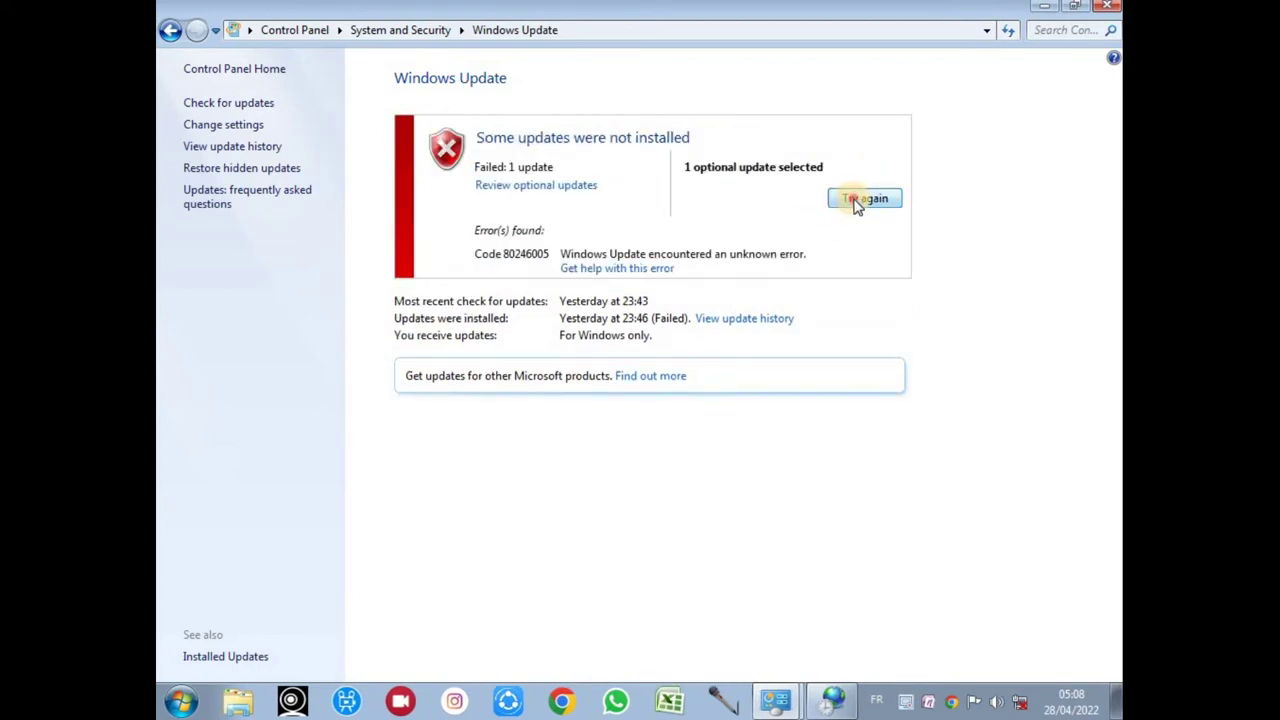
# Retry the download of the selected Spanish language pack and stop it, twice in a row.
pyautogui.click(855, 200)
pyautogui.click(855, 219)
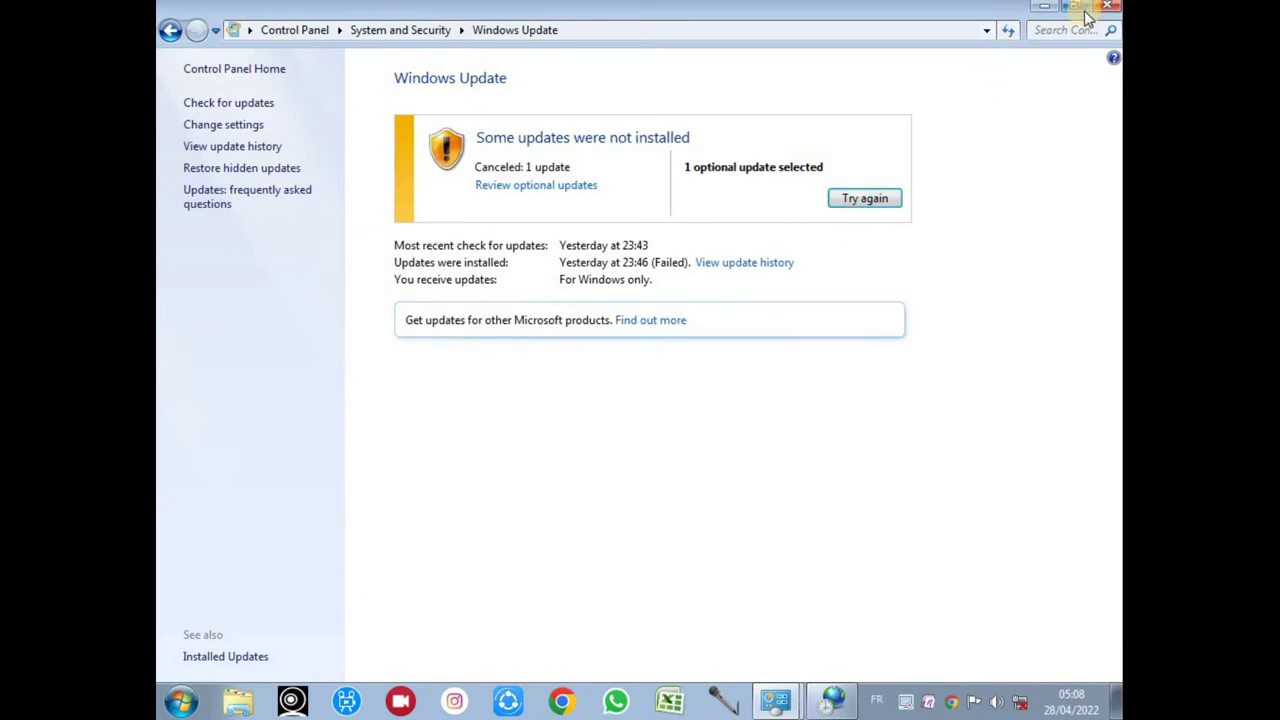
pyautogui.click(862, 199)
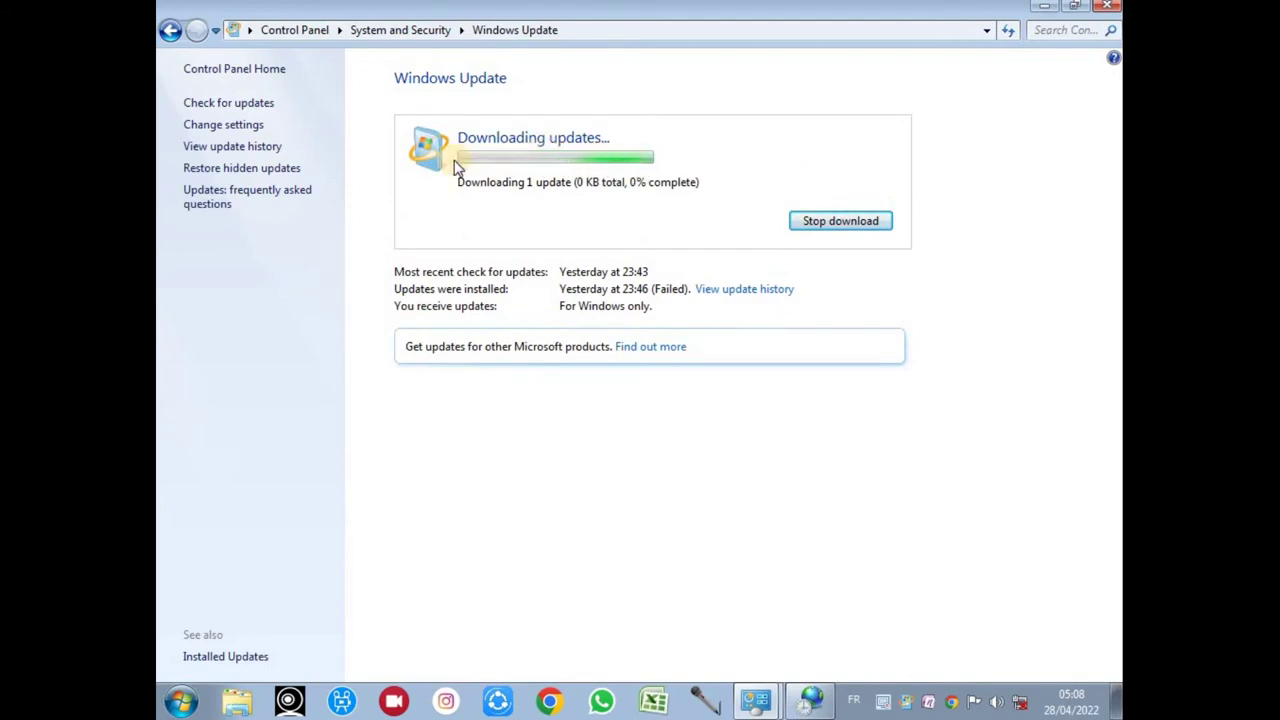
pyautogui.click(850, 220)
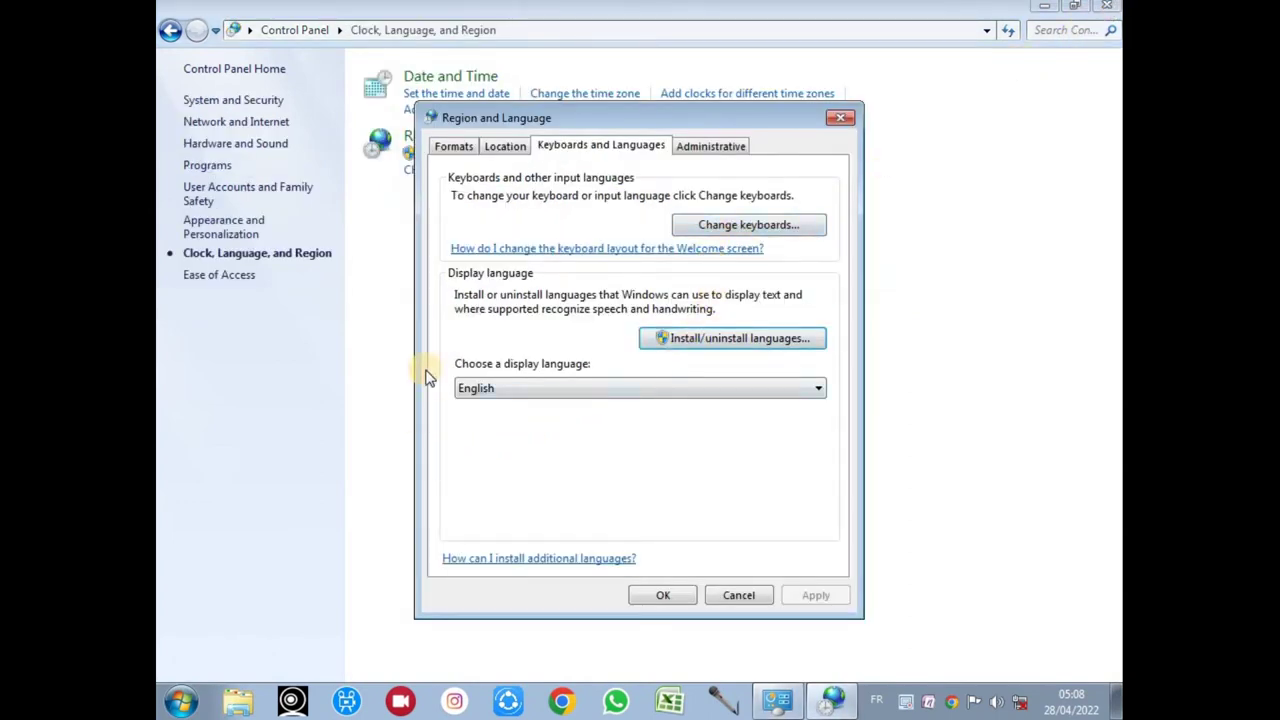
# Set the Windows display language to العربية in Region and Language and apply the change.
pyautogui.click(488, 390)
pyautogui.click(484, 390)
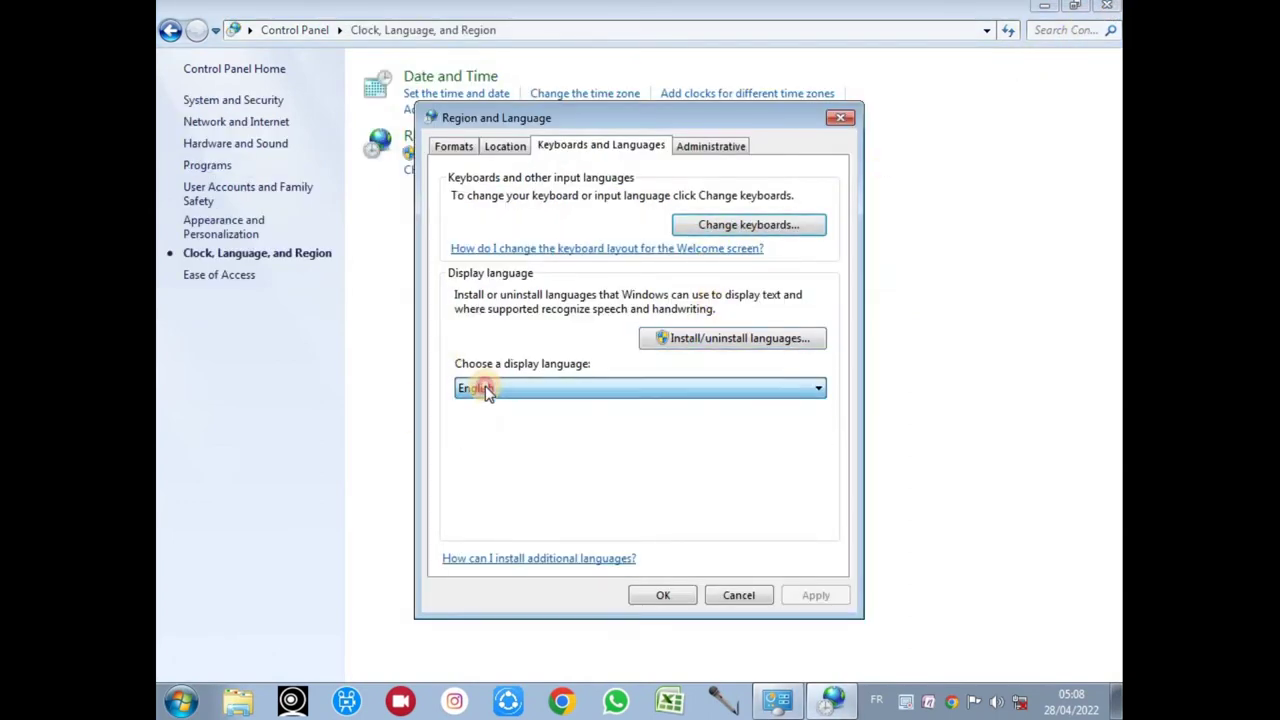
pyautogui.click(486, 384)
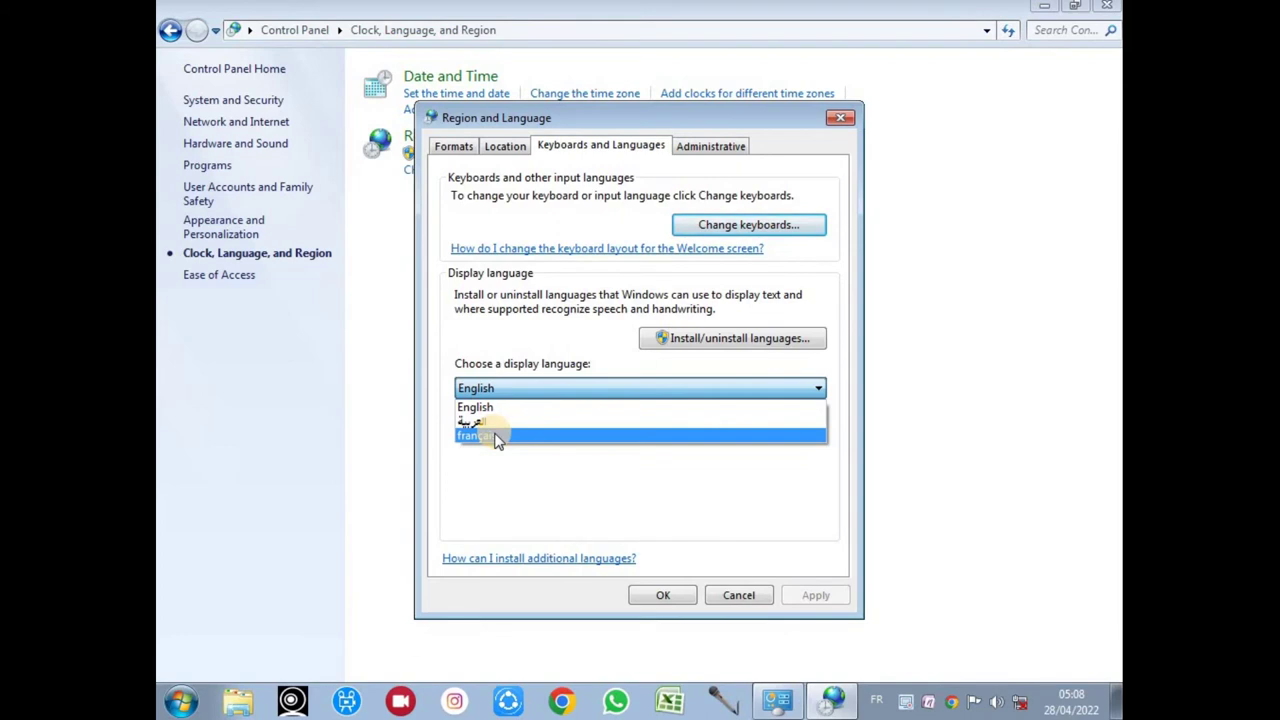
pyautogui.click(497, 425)
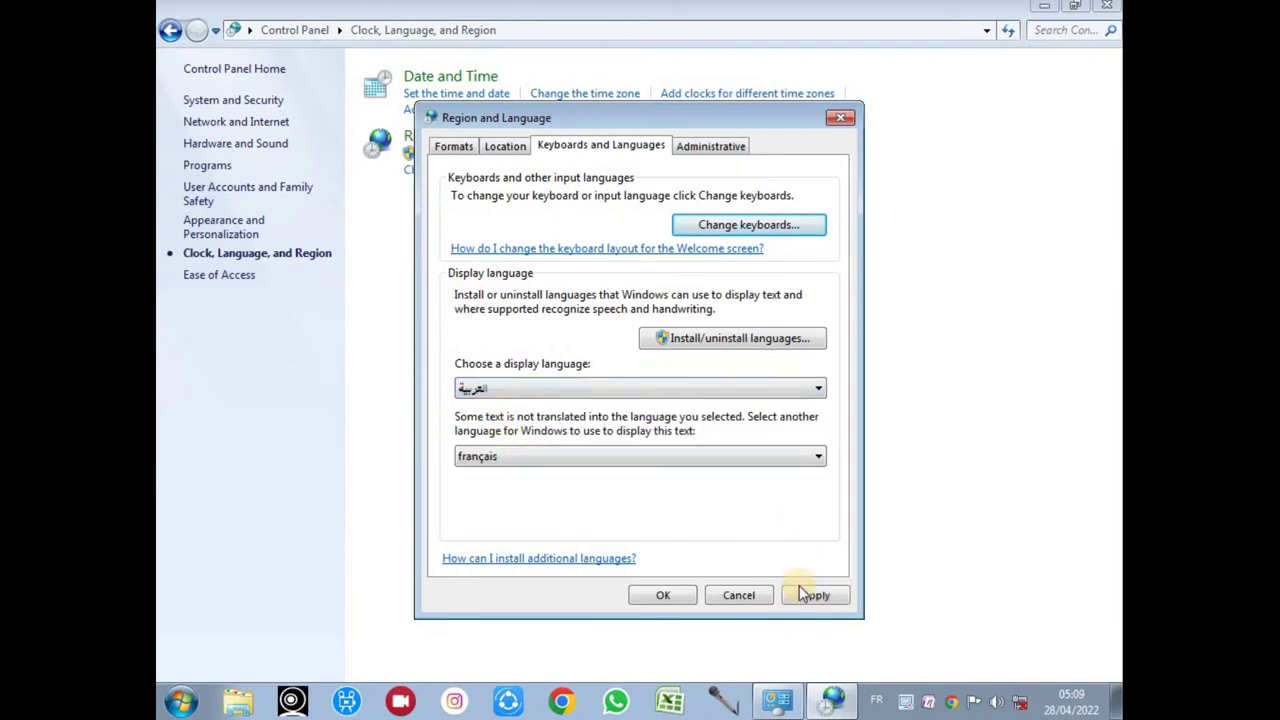
pyautogui.click(803, 598)
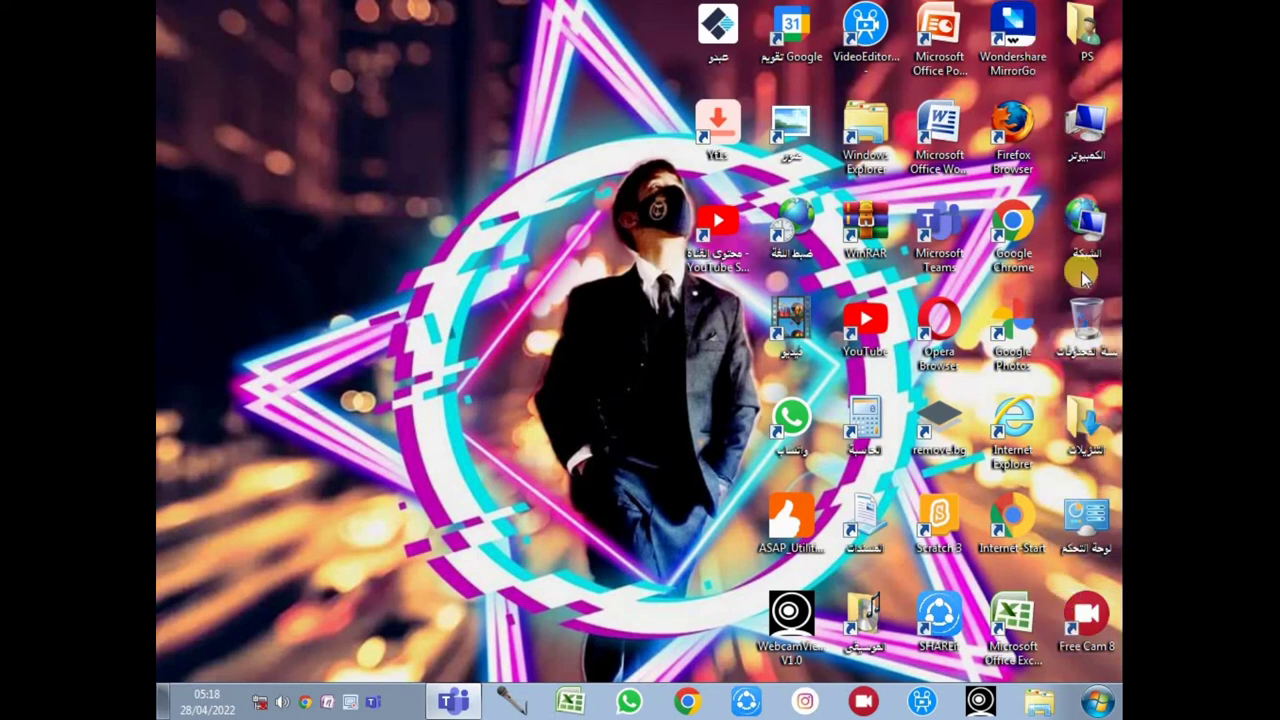
# Open the Computer window maximized, examine its drives and folder tree in the Arabic interface, and close it.
pyautogui.doubleClick(1088, 122)
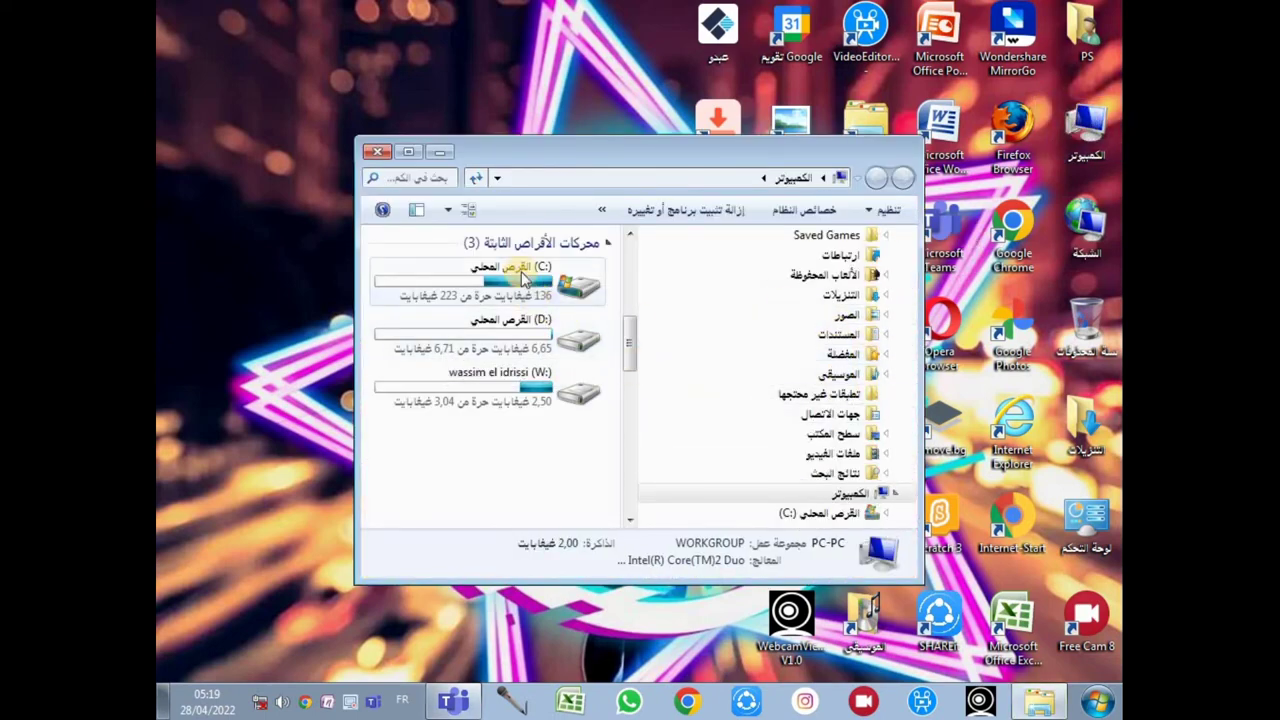
pyautogui.doubleClick(650, 152)
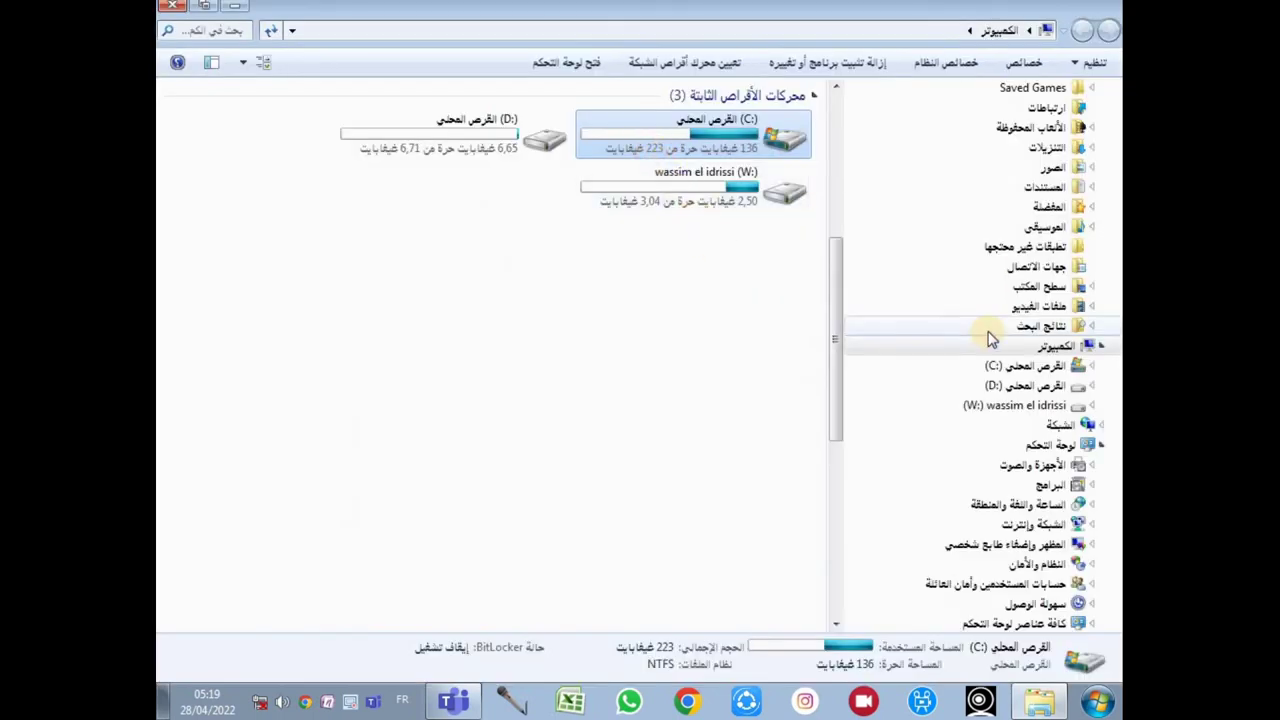
pyautogui.scroll(5, 908, 333)
pyautogui.scroll(-7, 1018, 383)
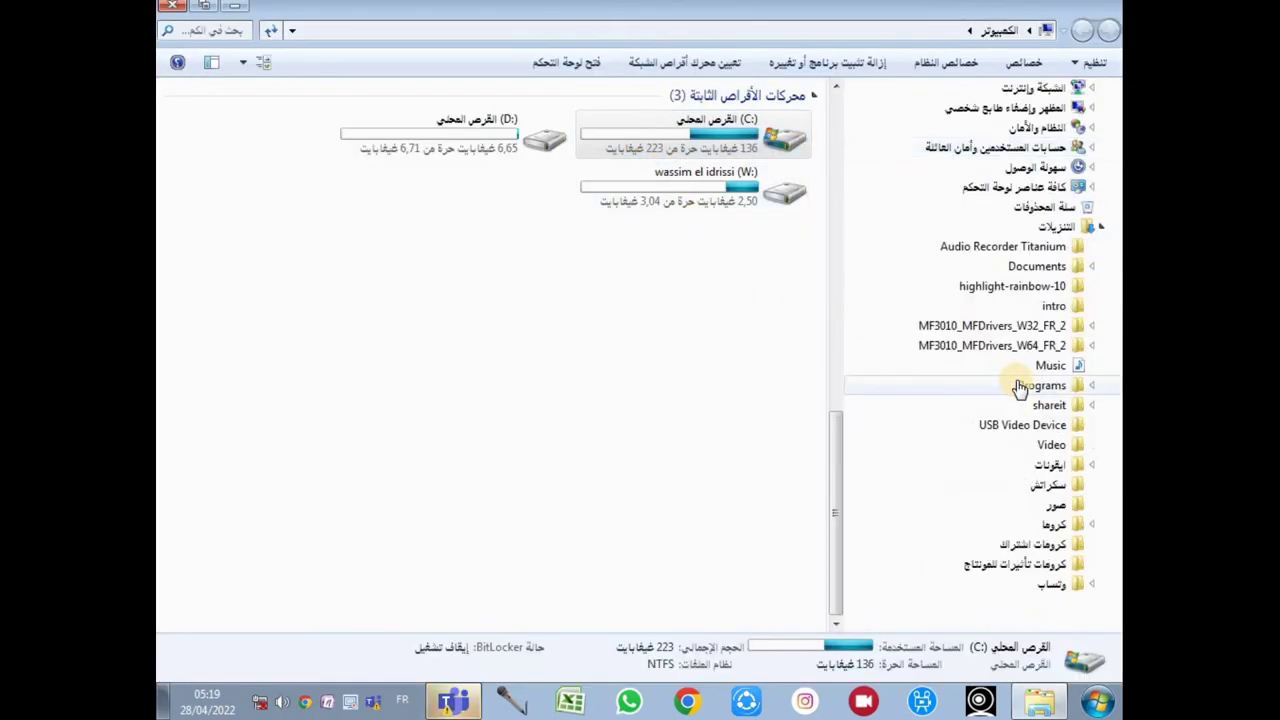
pyautogui.scroll(7, 1018, 398)
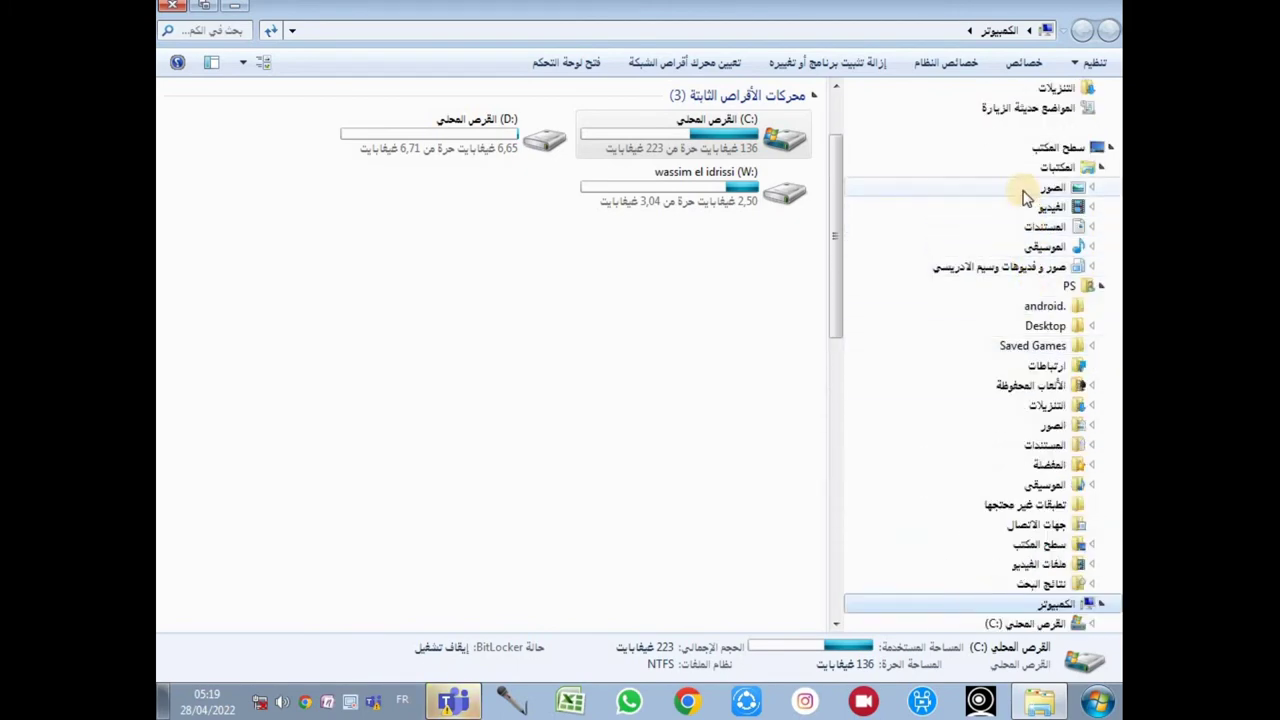
pyautogui.scroll(-10, 1033, 255)
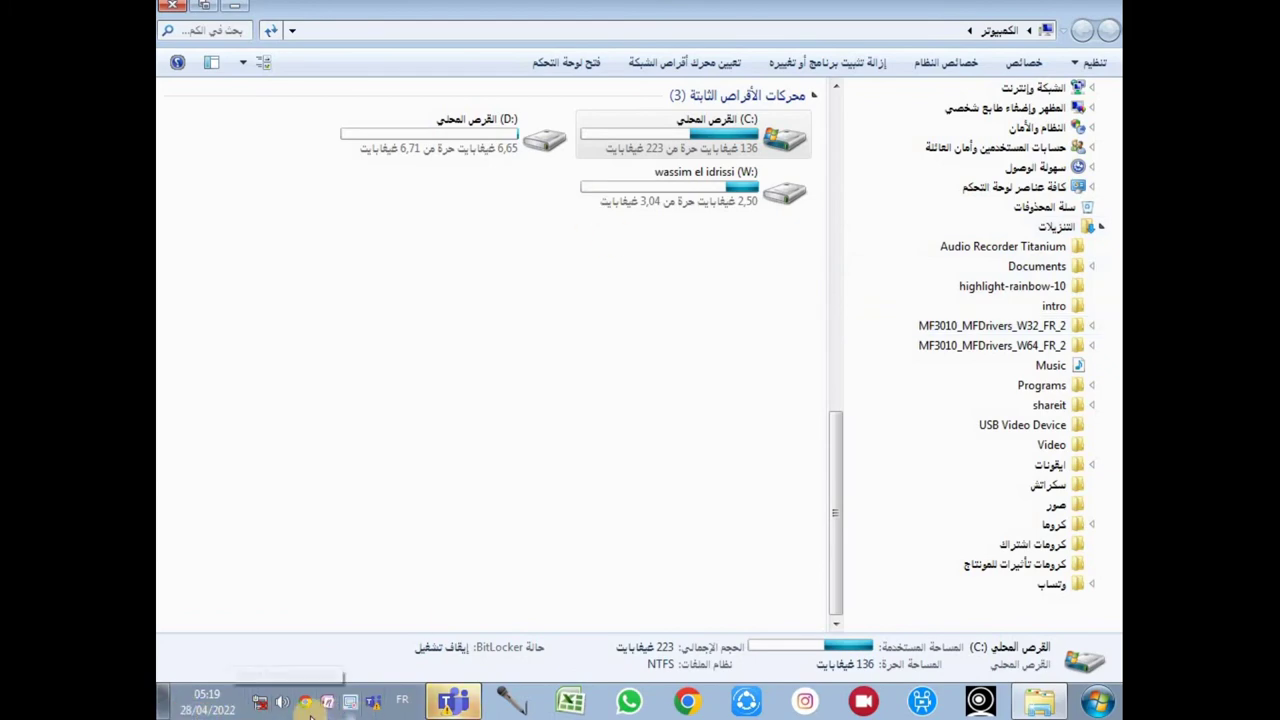
pyautogui.click(165, 8)
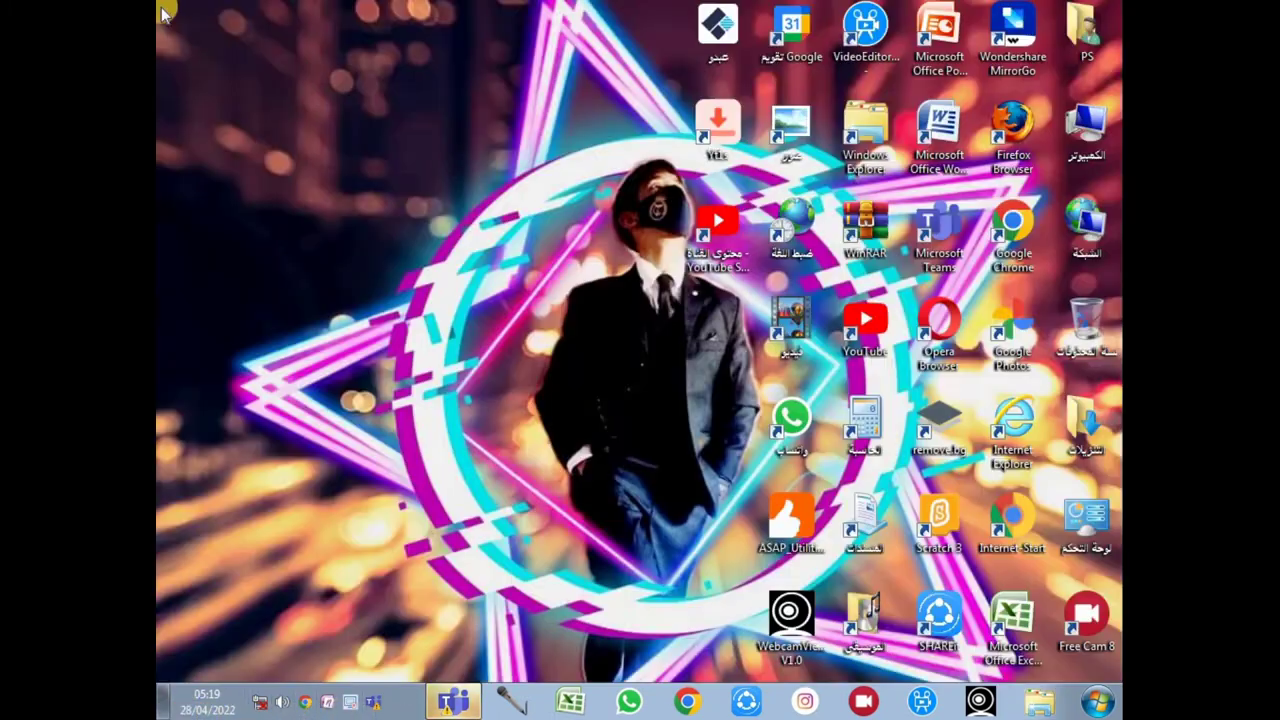